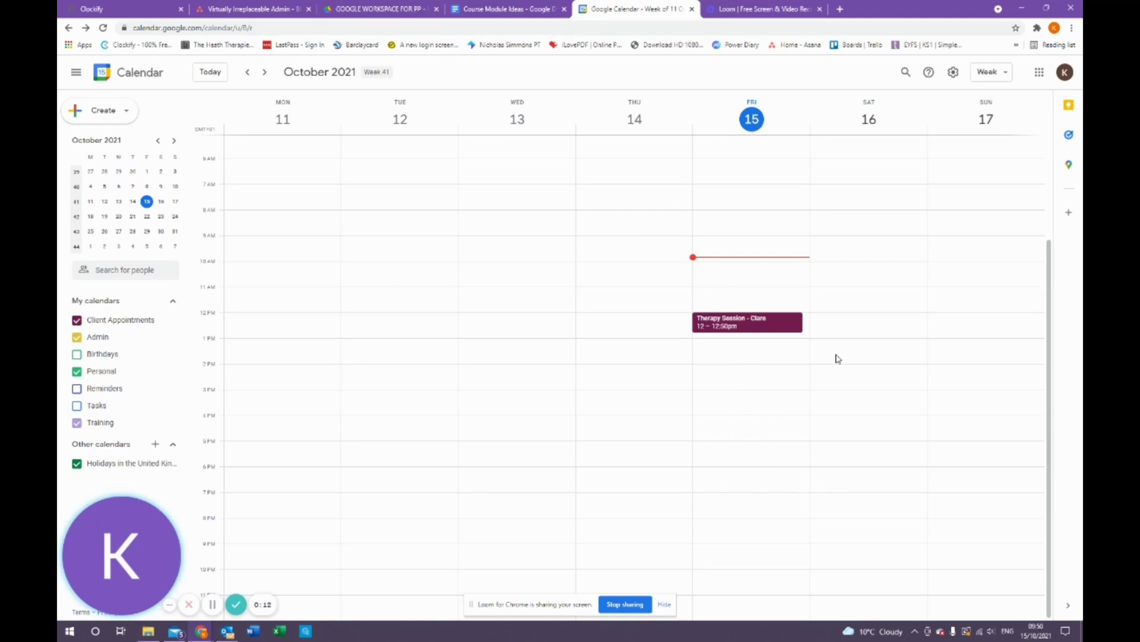
Step: Search the Workspace Marketplace add-ons for 'zoom' and open the Zoom for G Suite listing
click(952, 71)
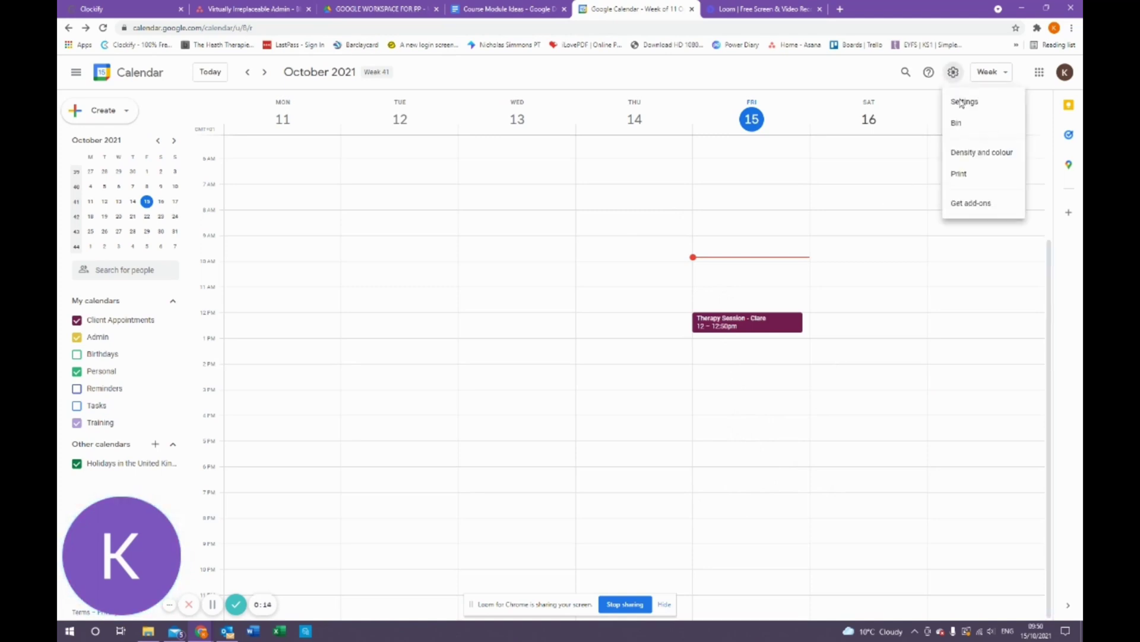
click(972, 205)
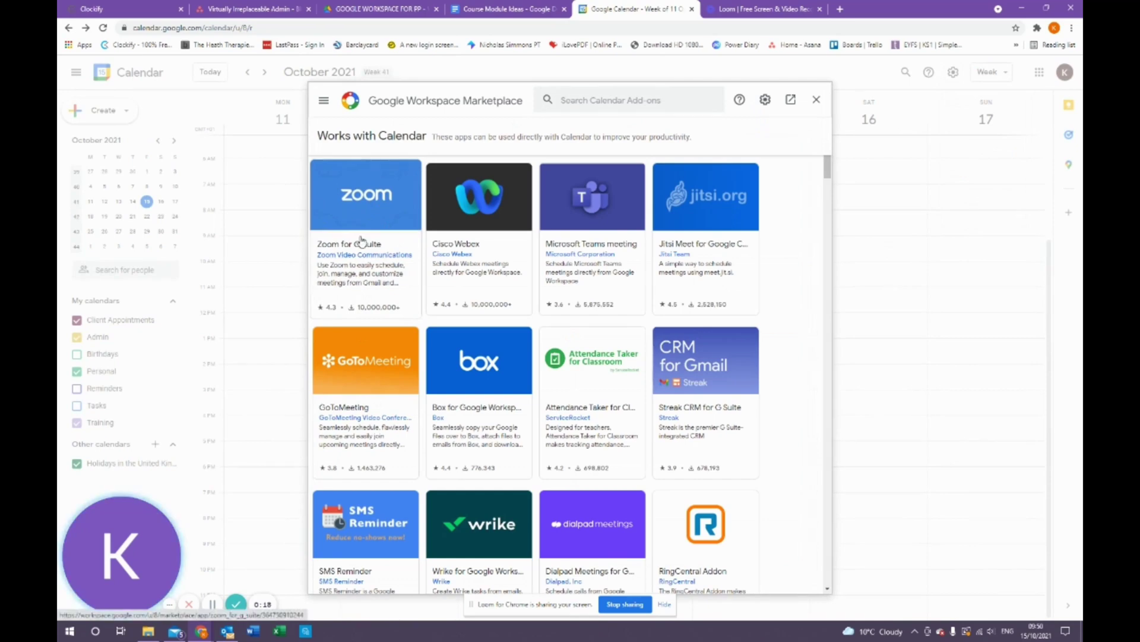
click(599, 100)
text(zoom)
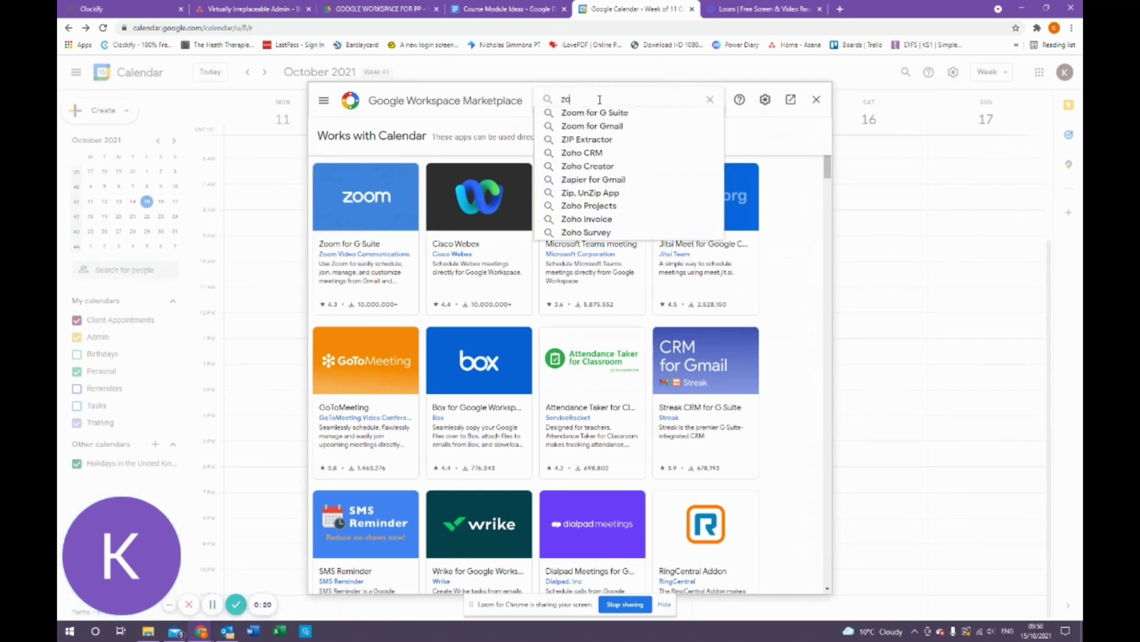
key(Return)
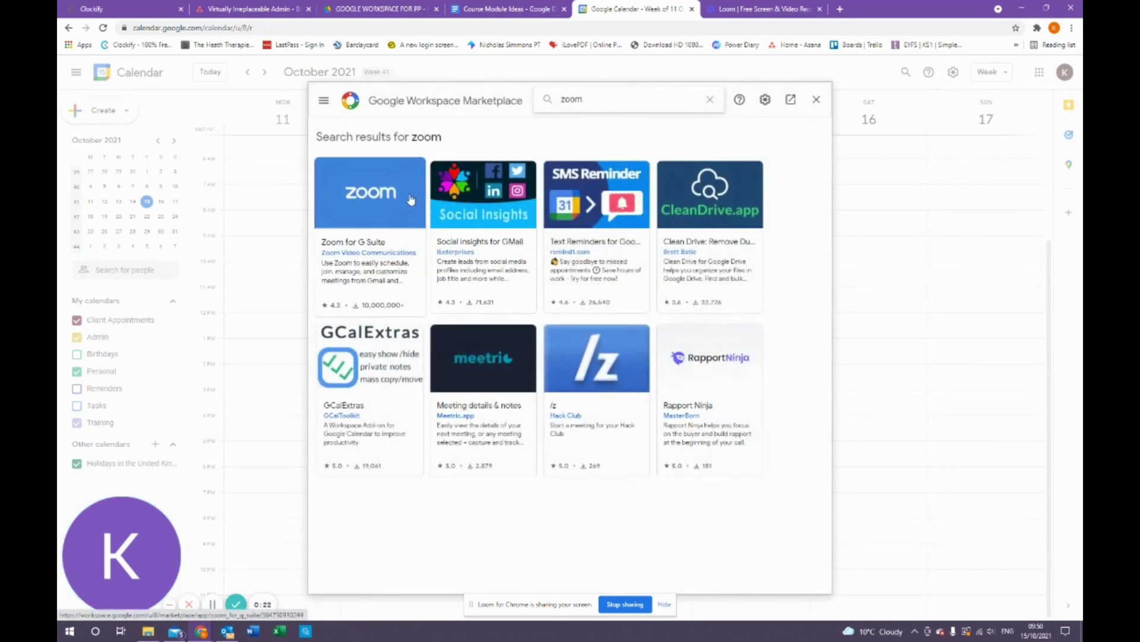
click(406, 202)
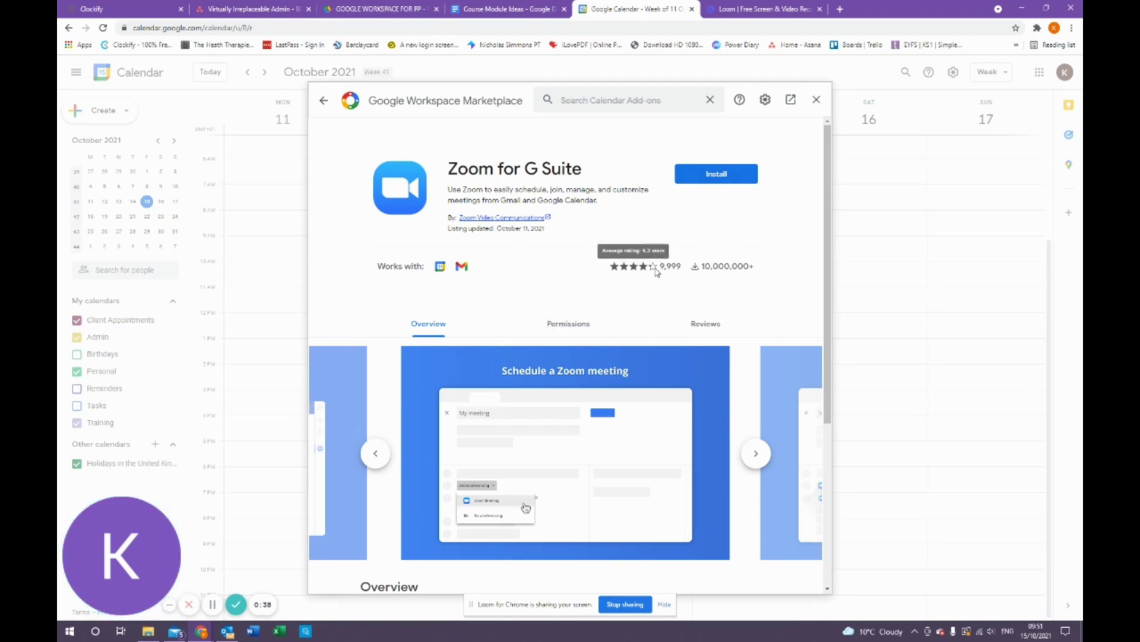
Step: Install Zoom for G Suite and allow it access to the Google account
click(715, 175)
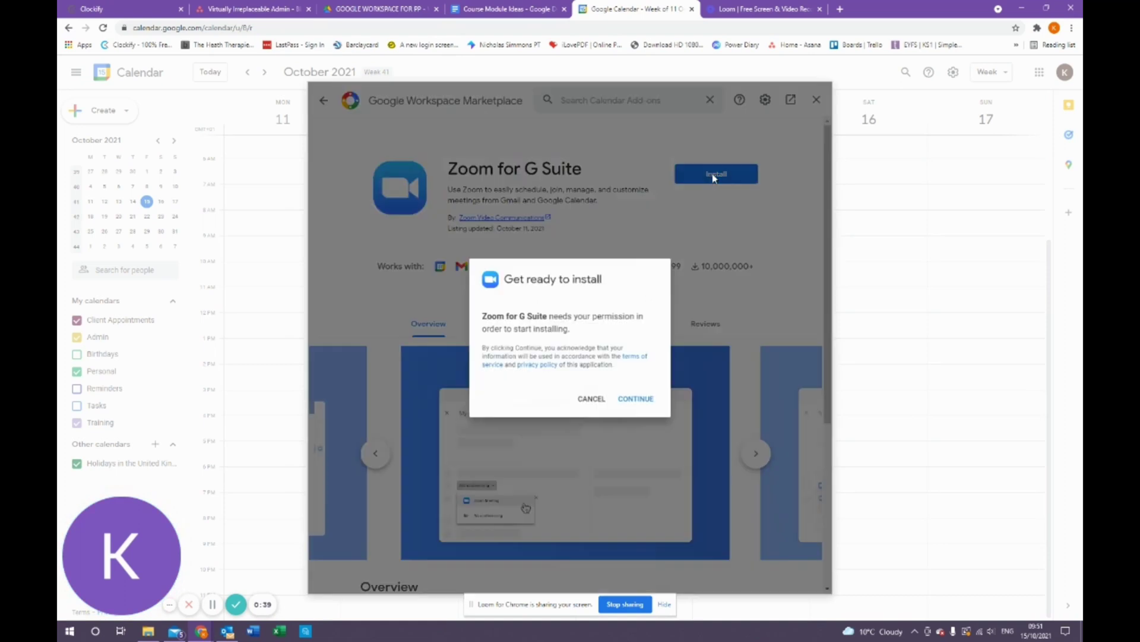
click(637, 401)
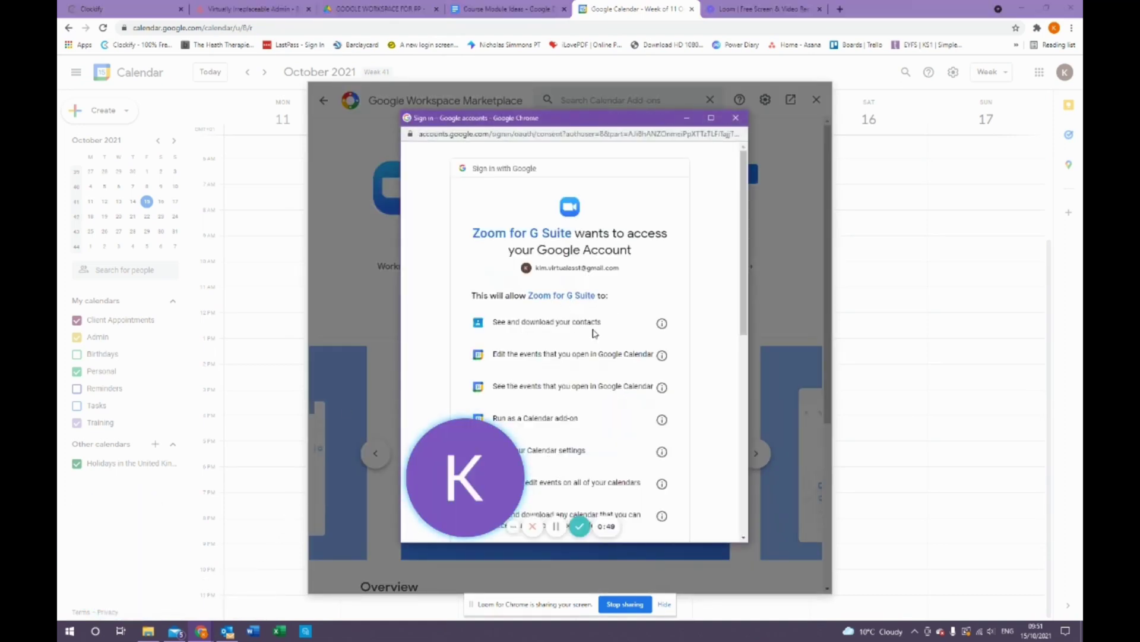
scroll(594, 324, down, 1)
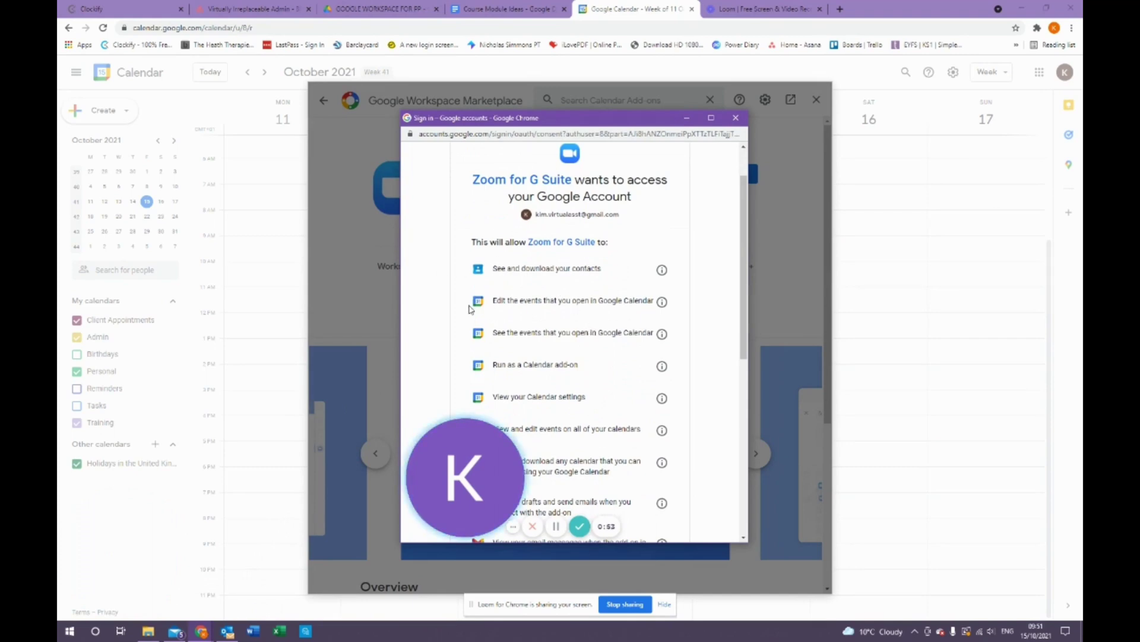
scroll(585, 310, down, 3)
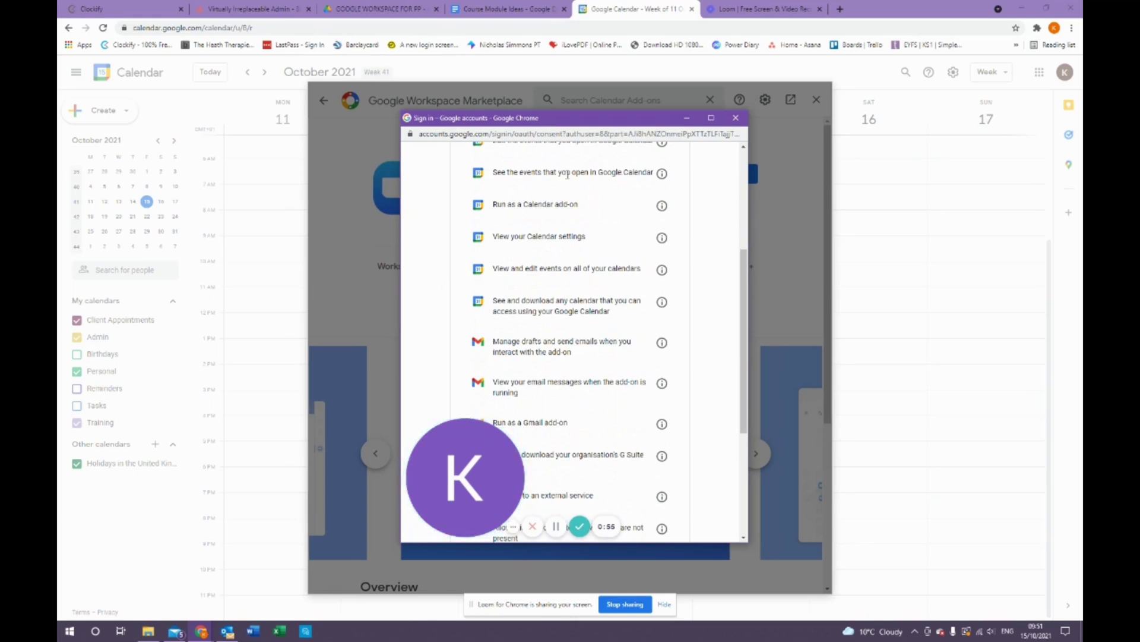
scroll(587, 315, down, 4)
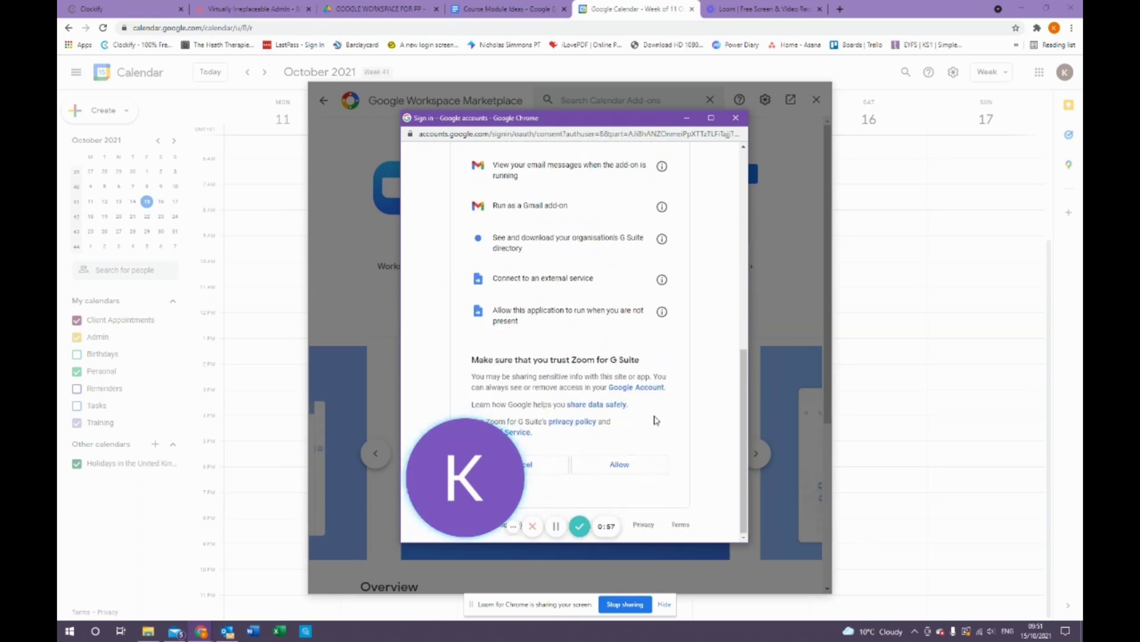
click(634, 471)
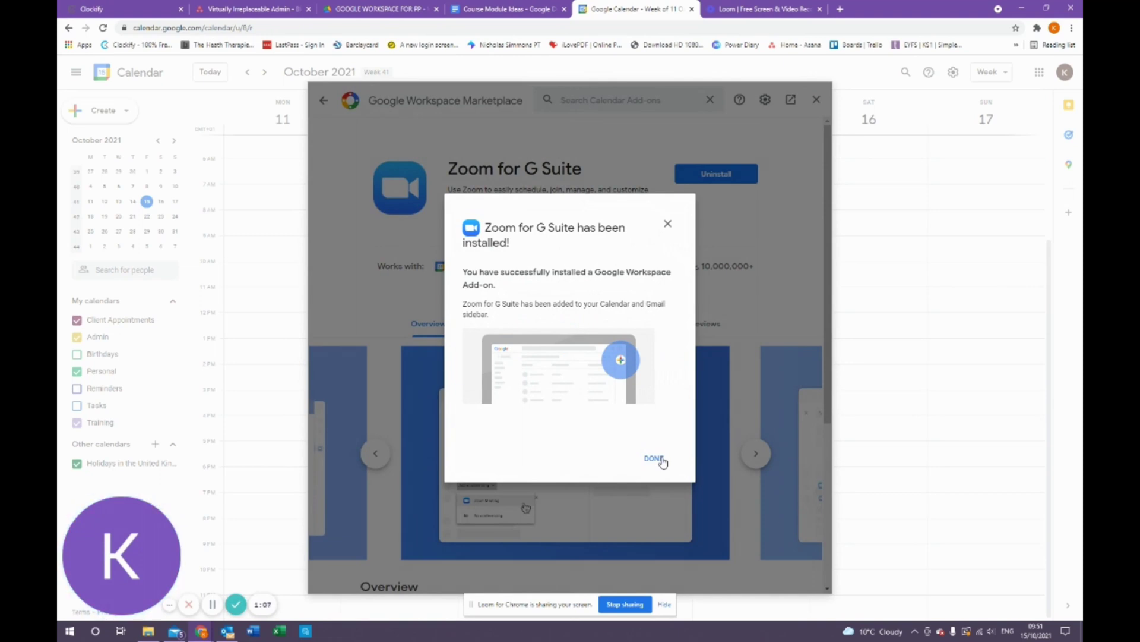
Step: Check under Manage Apps in the Marketplace that Zoom for G Suite is installed
click(661, 459)
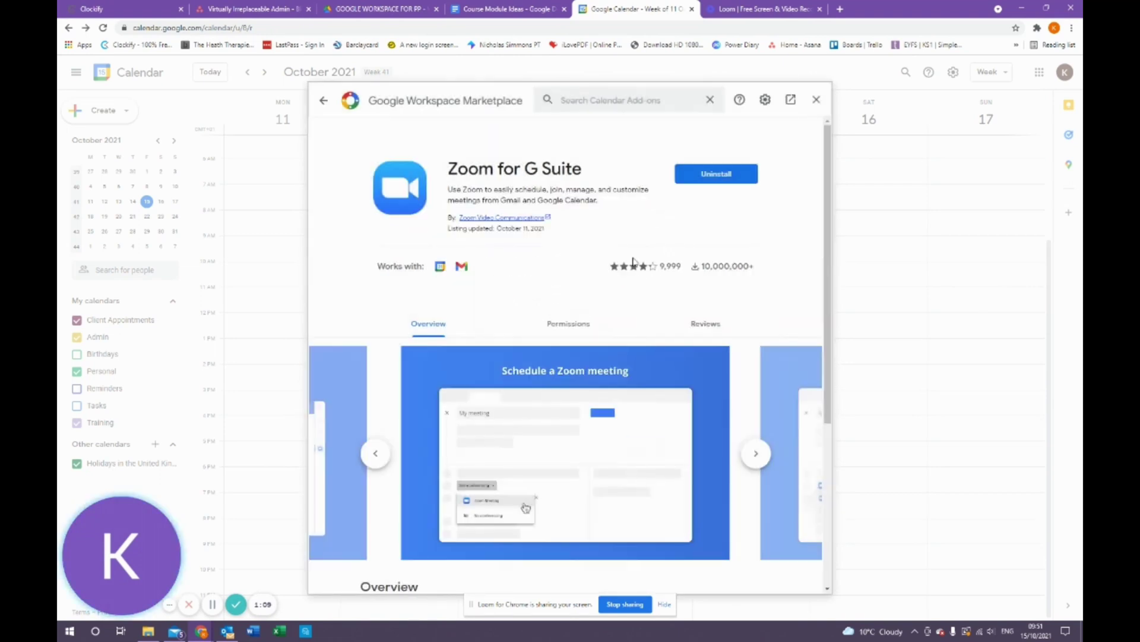
click(816, 99)
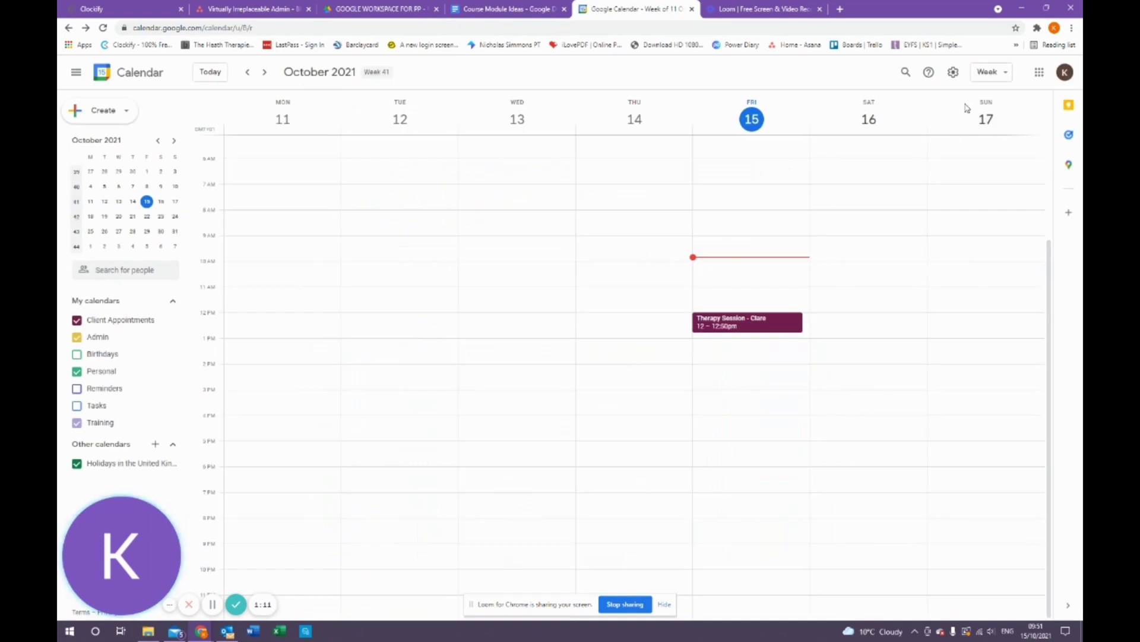
click(953, 72)
click(959, 205)
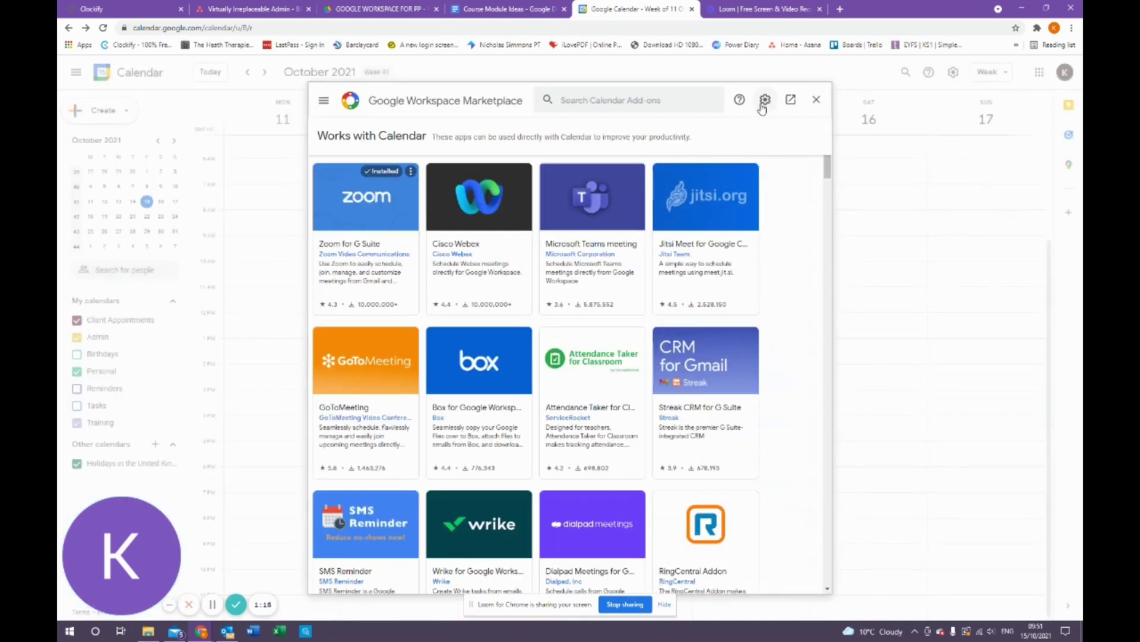
click(765, 100)
click(766, 130)
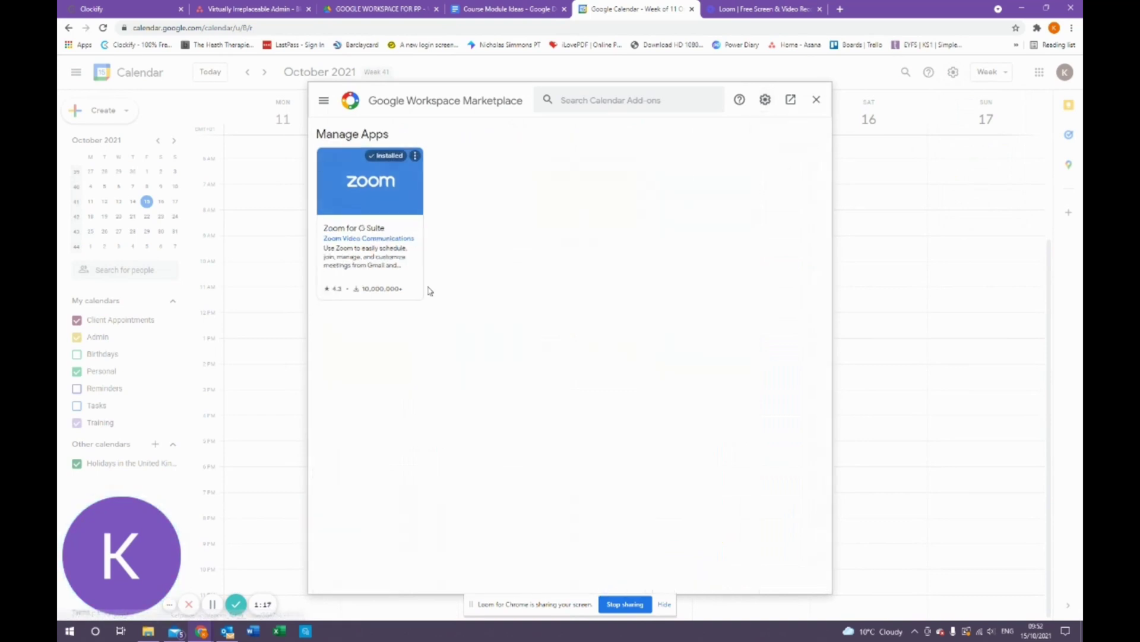
click(816, 101)
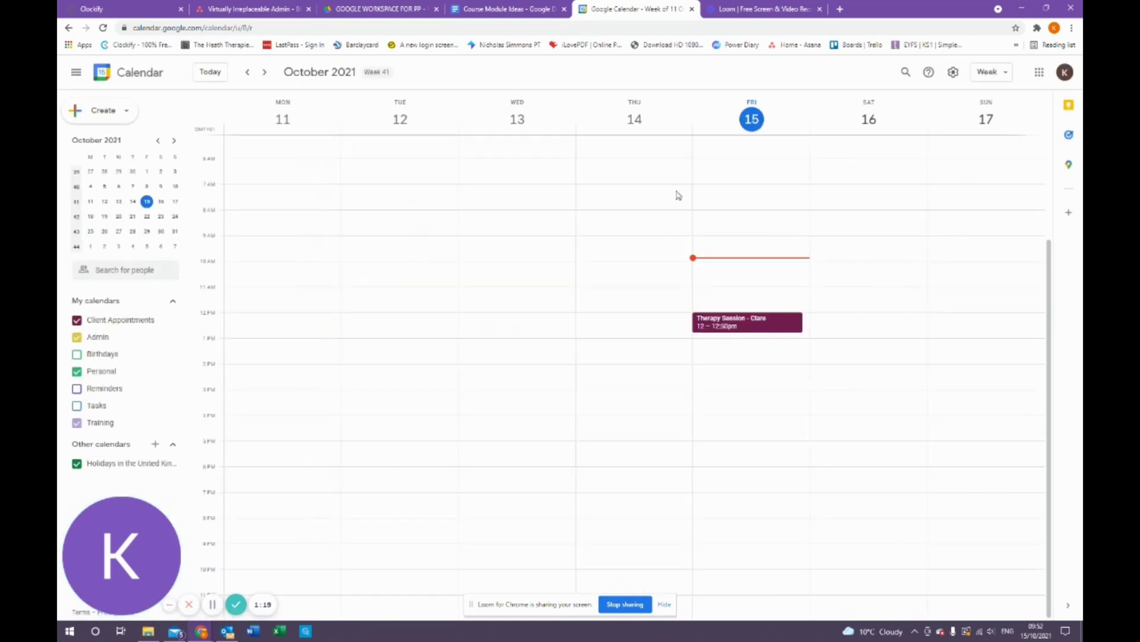
Step: Create a Friday 2–3pm event using Zoom Meeting as its conferencing
click(728, 378)
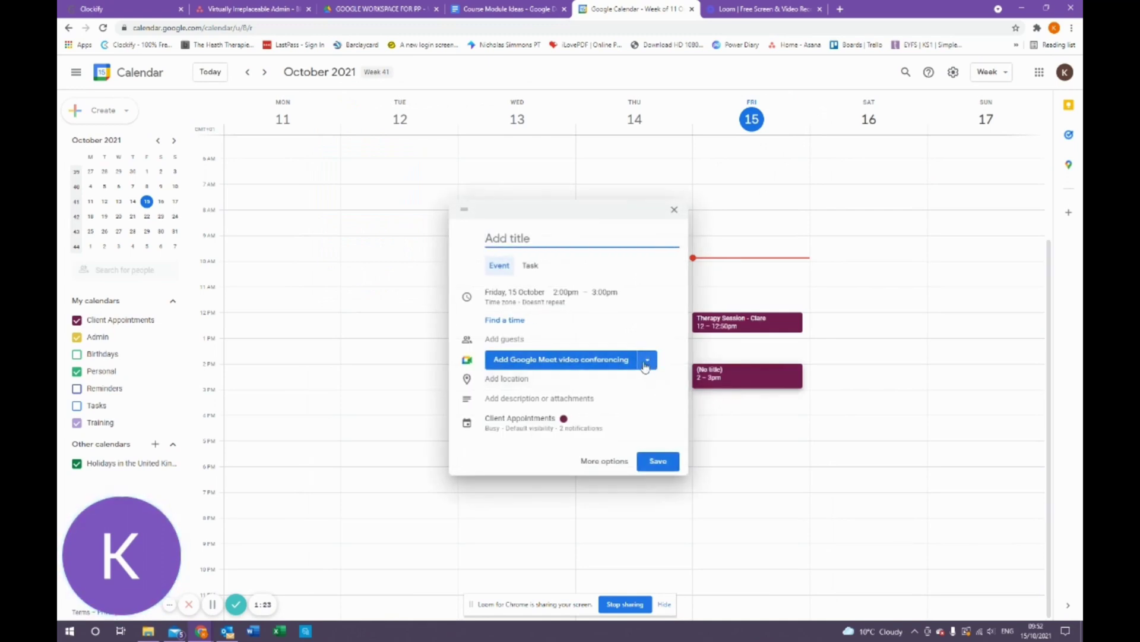
click(645, 360)
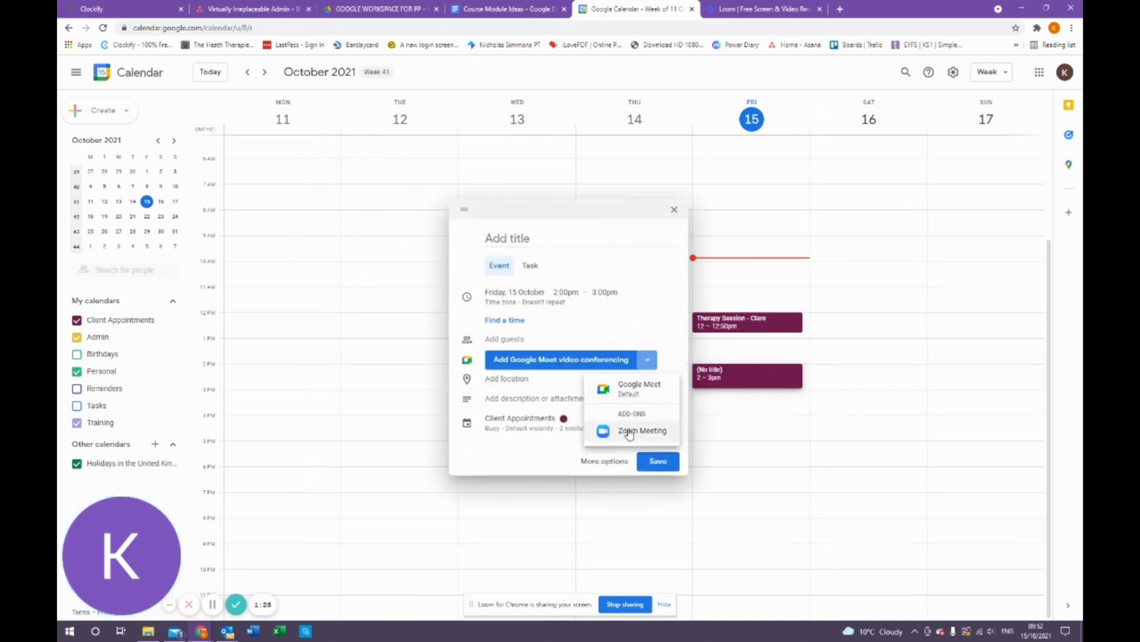
click(628, 432)
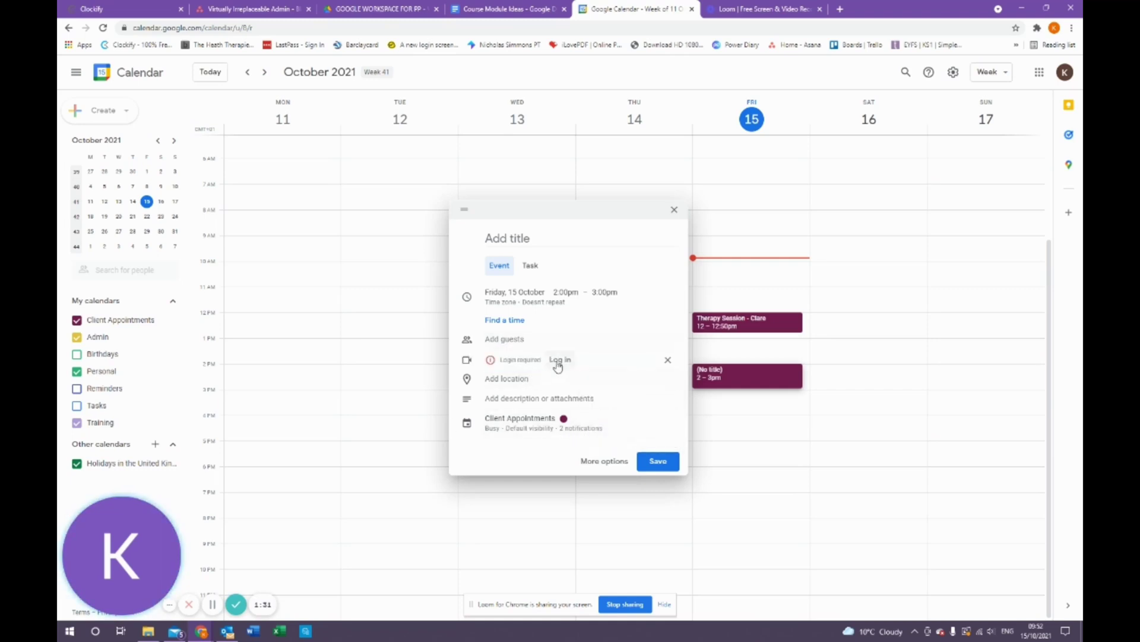
Step: Log in to Zoom, authorize the app and confirm linking it to the Google account
click(557, 362)
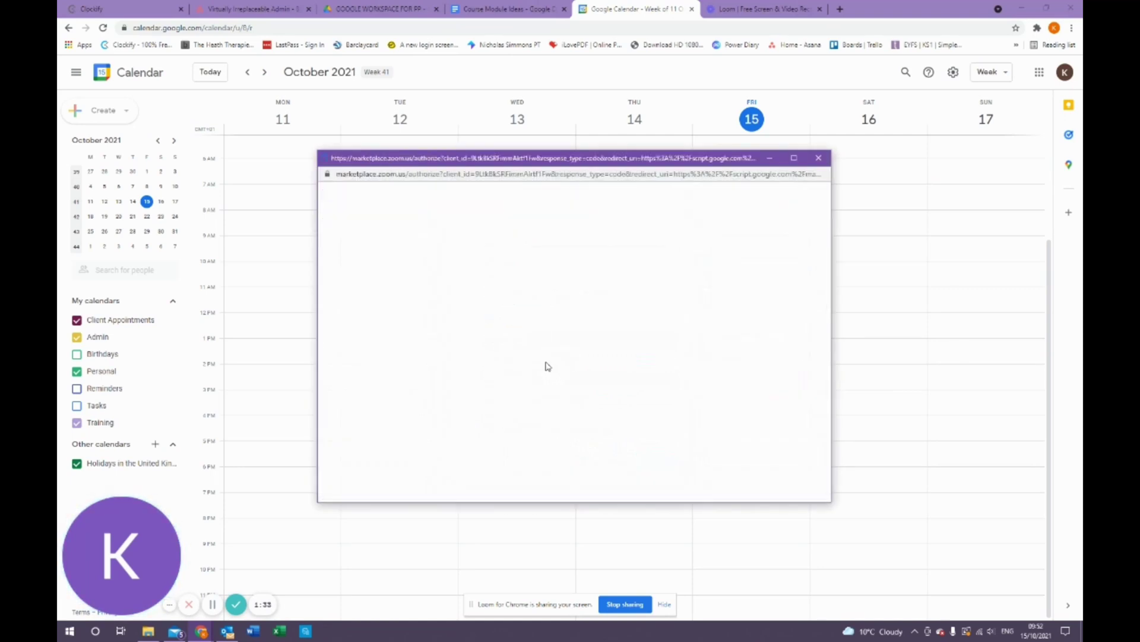
drag(175, 525, 435, 407)
scroll(529, 351, down, 3)
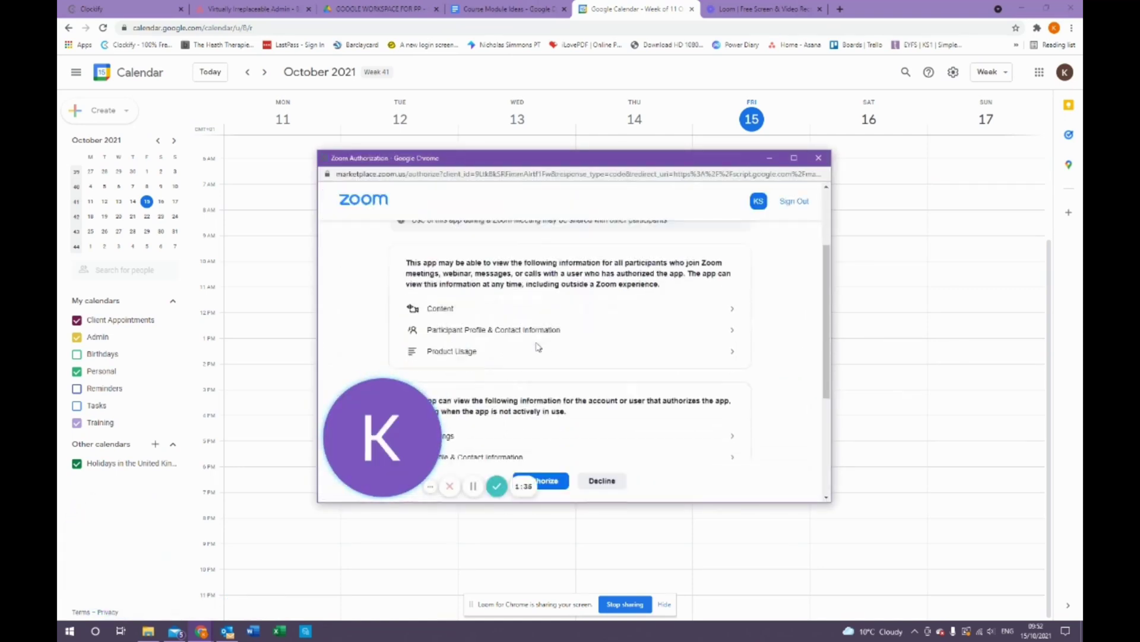
scroll(537, 343, down, 3)
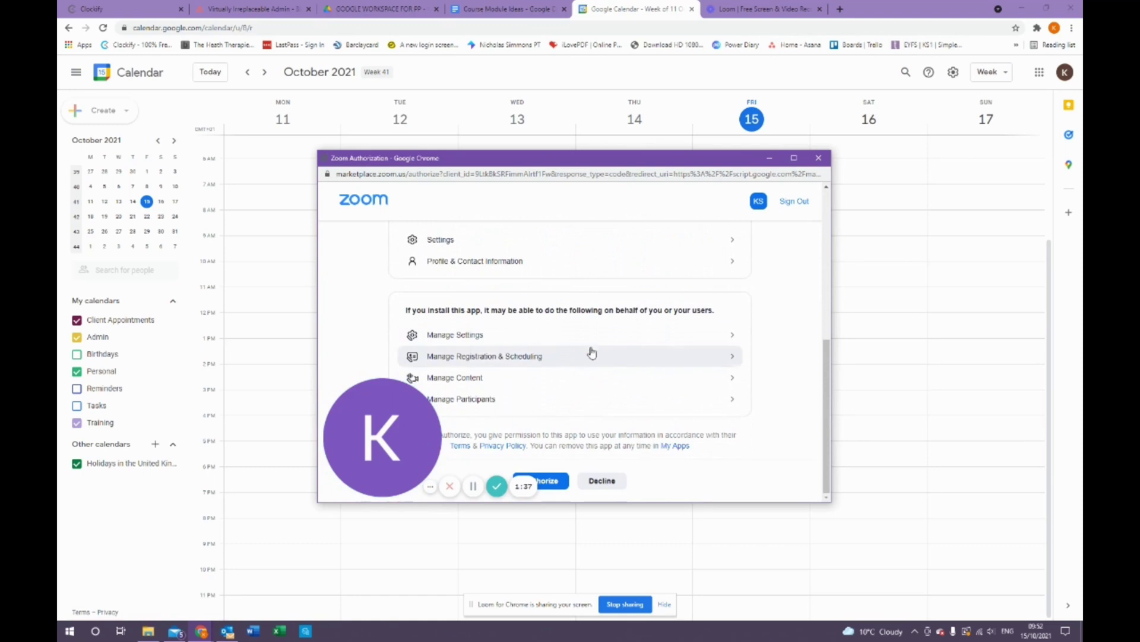
click(552, 478)
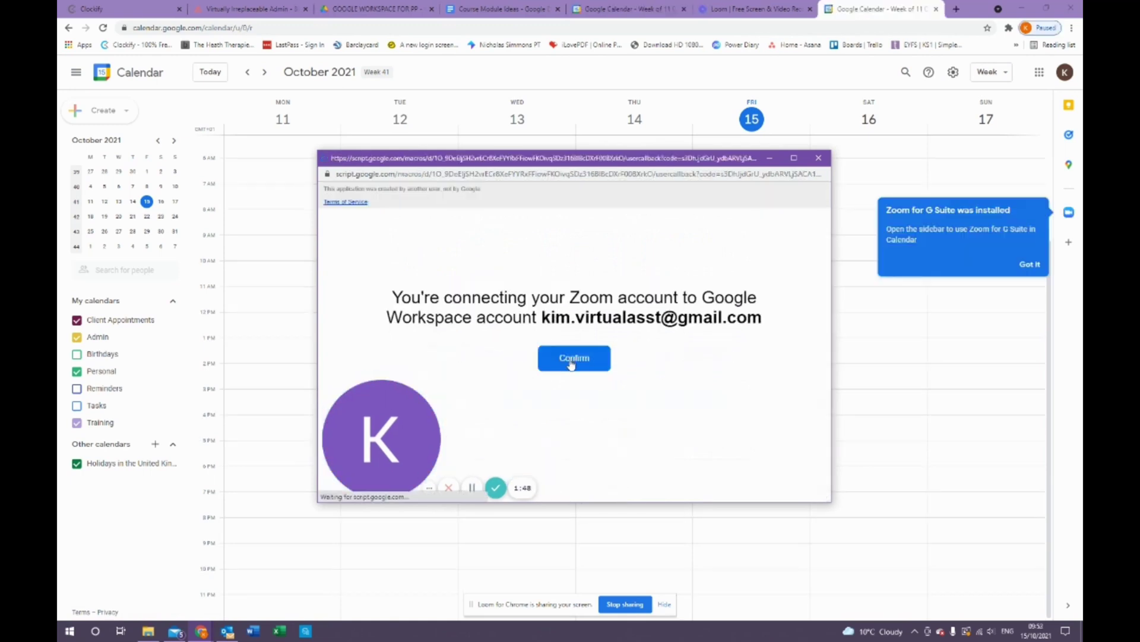
click(573, 361)
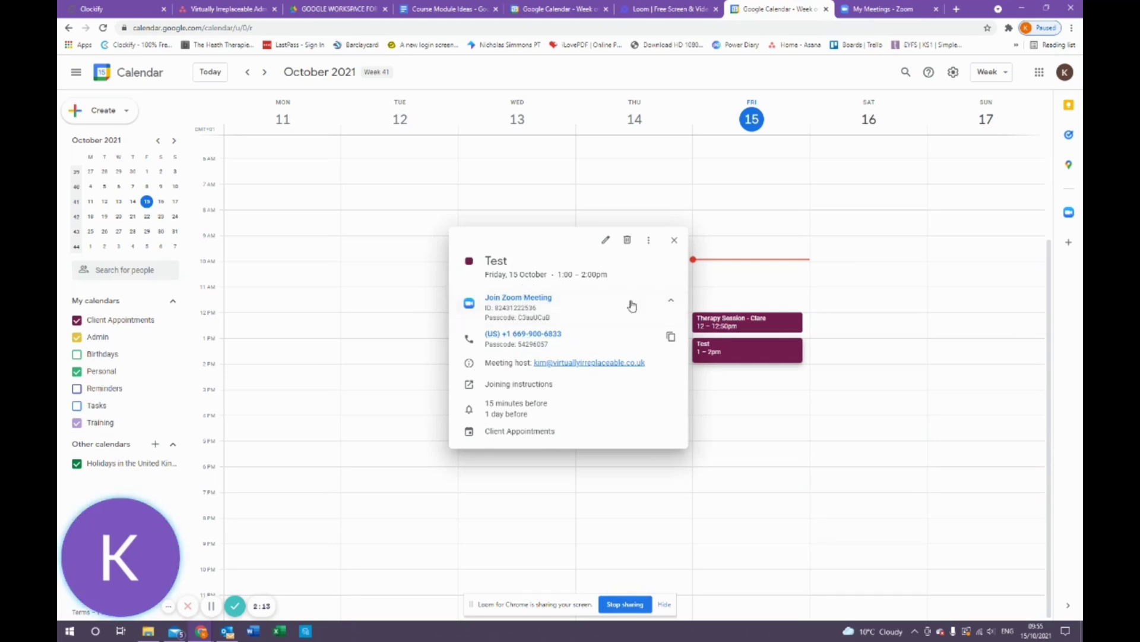
Step: Visit the My Meetings - Zoom page, then return to the 11–17 October week view
click(892, 11)
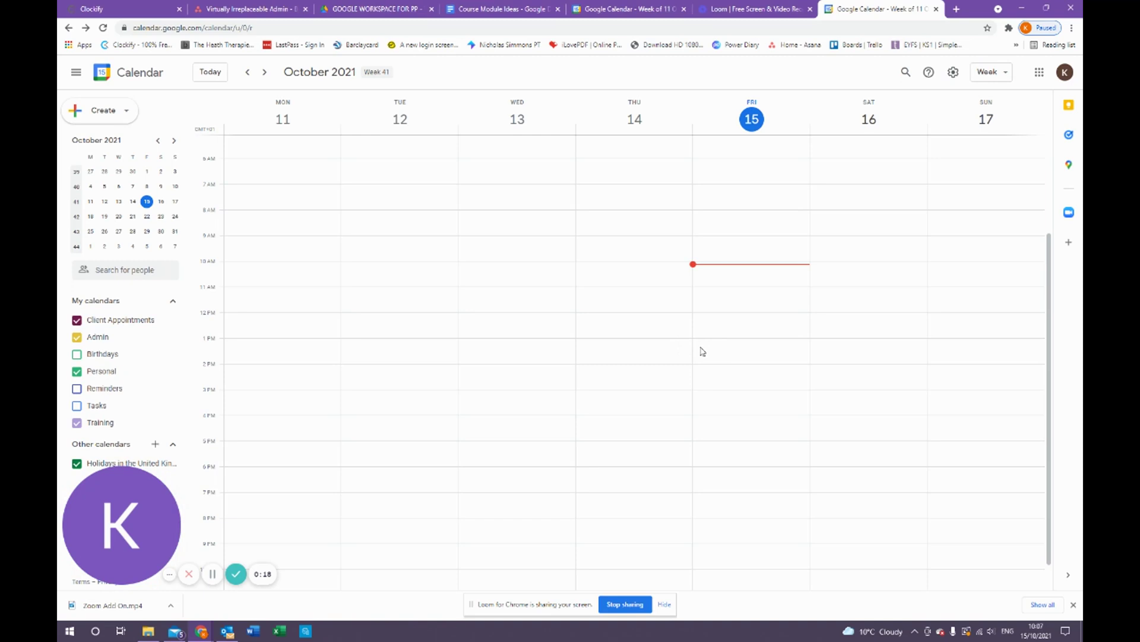
Step: Create a Friday 15 October 1–2pm event titled 'Psychotherapy Session - JS'
click(698, 346)
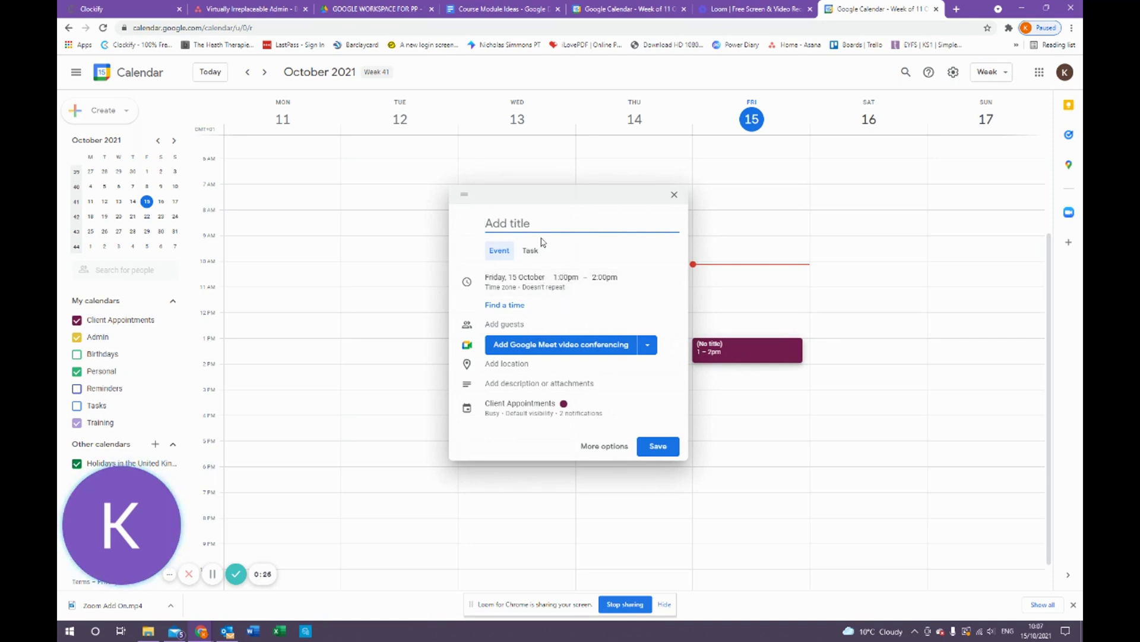
text(Psychotherap)
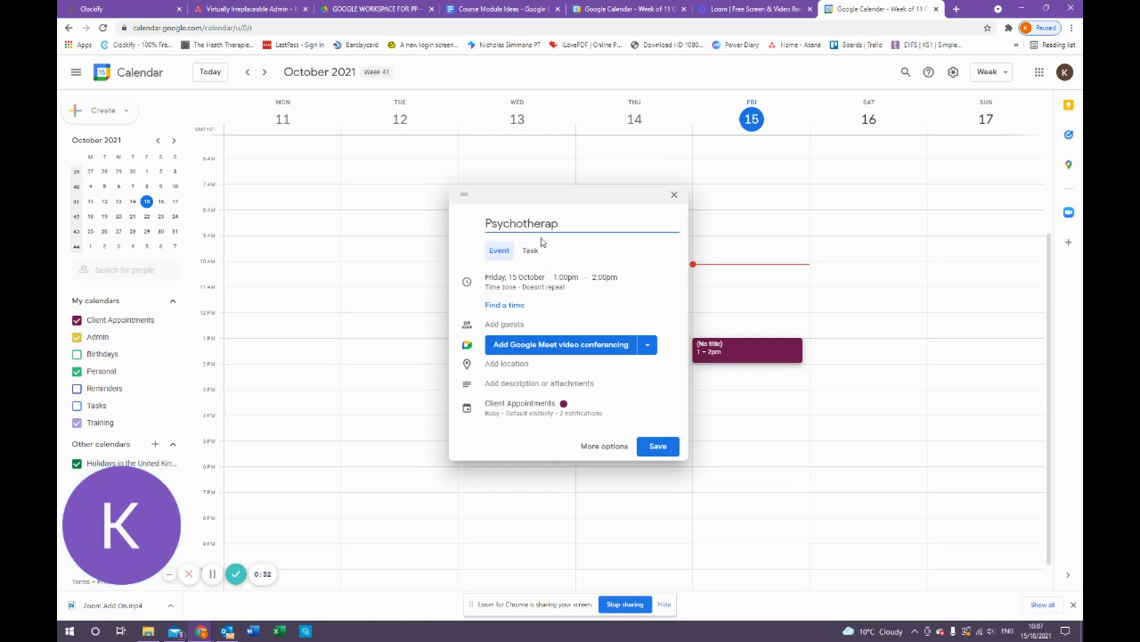
text(y Session - JS)
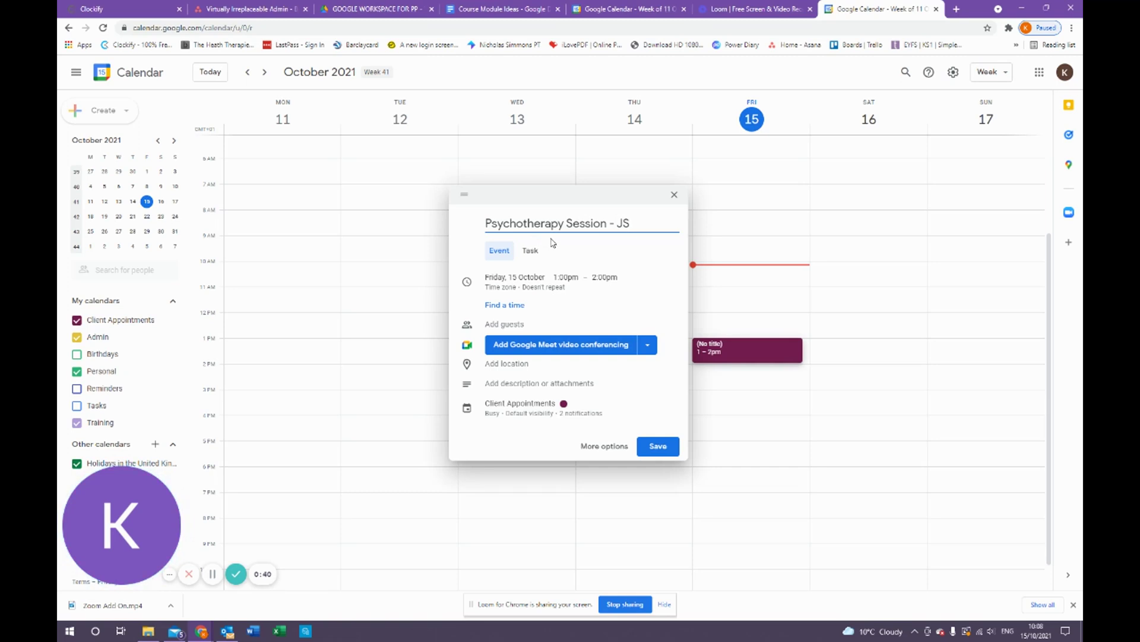
Step: In the full event editor, change the end time from 2:00pm to 1:50pm
click(604, 446)
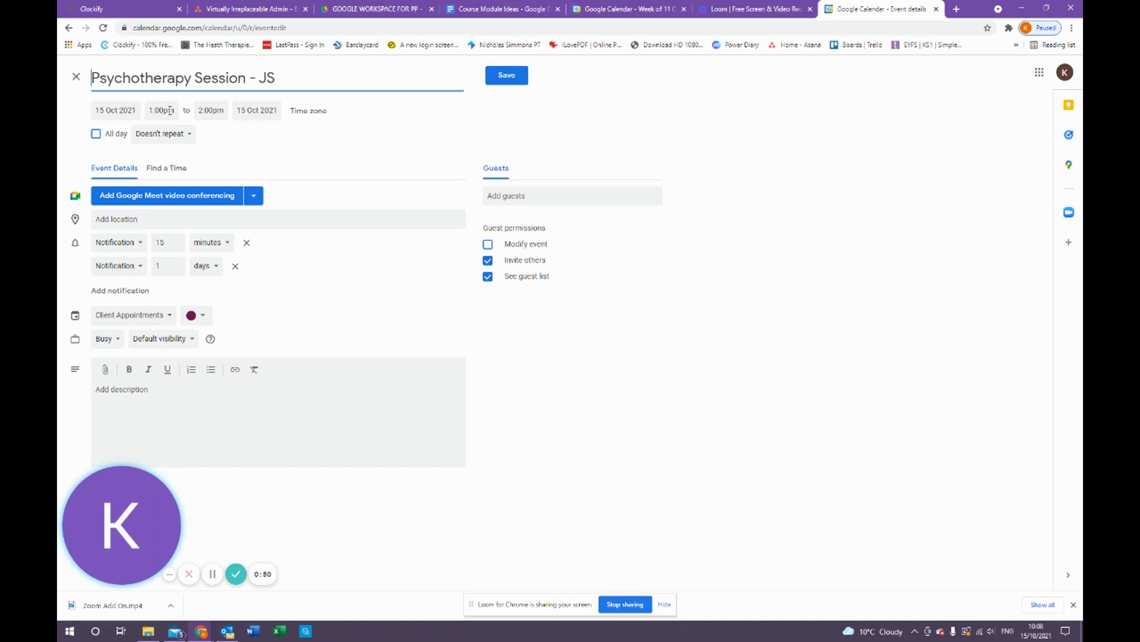
click(223, 112)
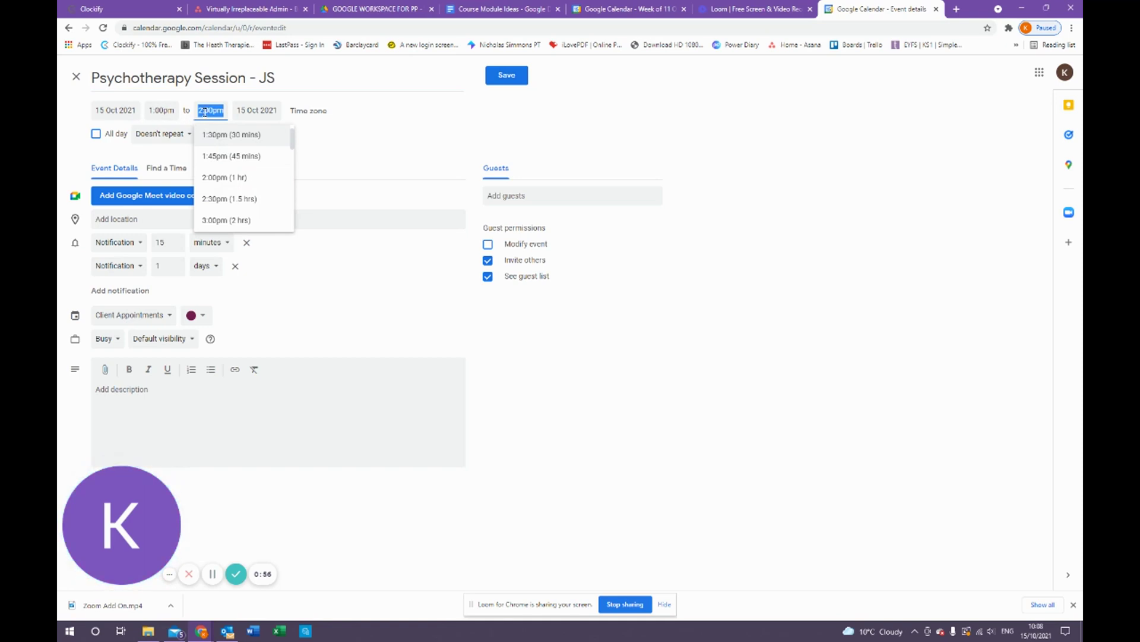
click(214, 110)
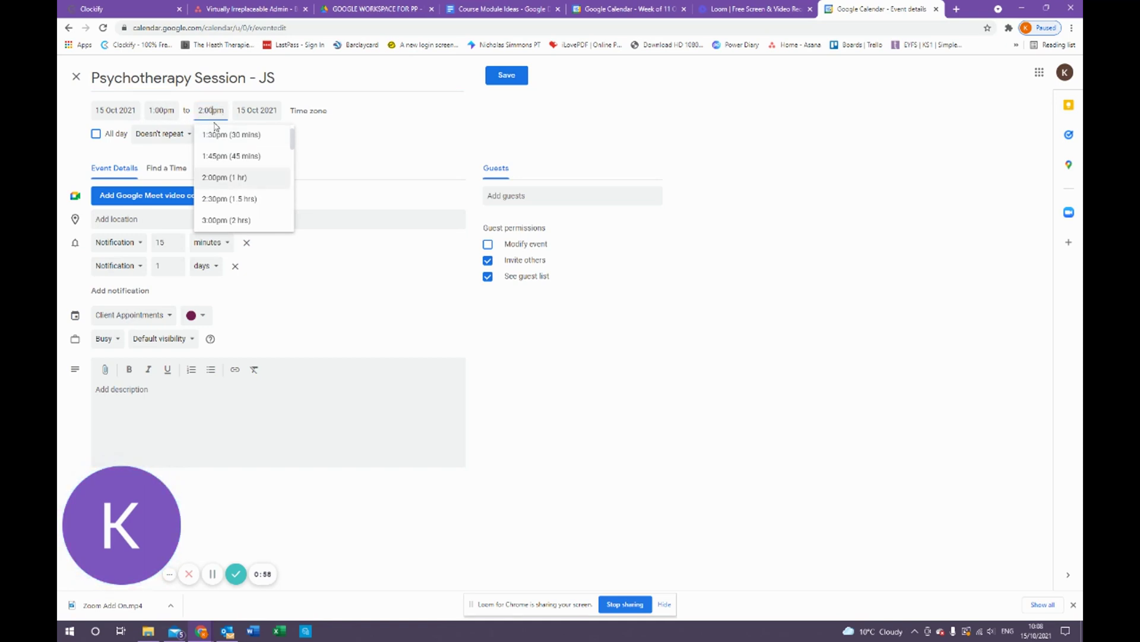
key(shift+Left)
text(1:15)
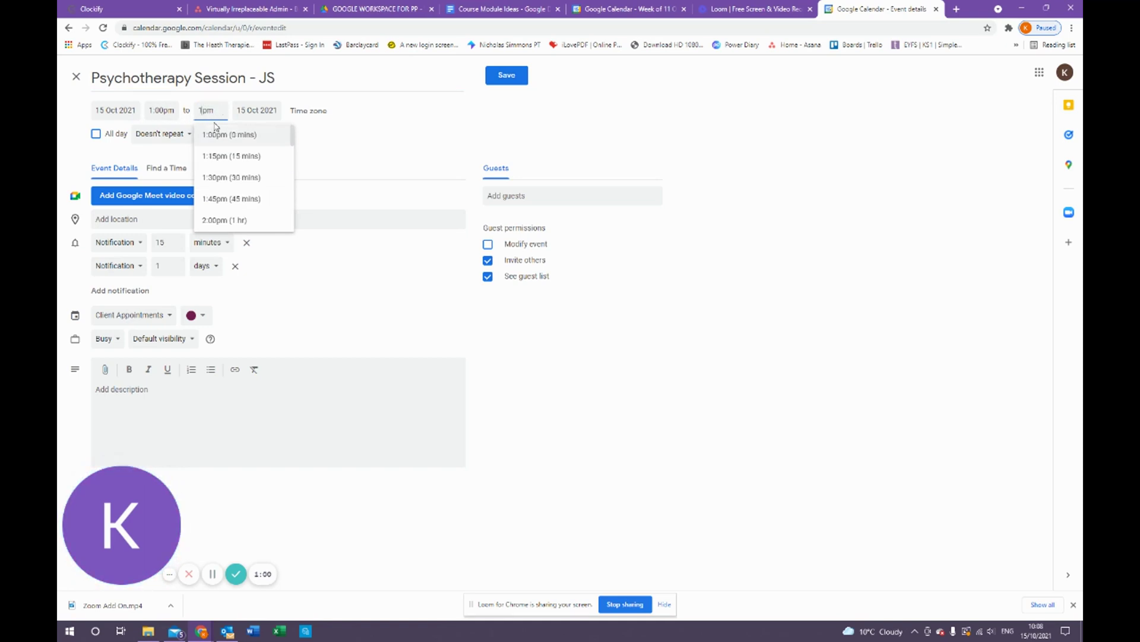
key(Return)
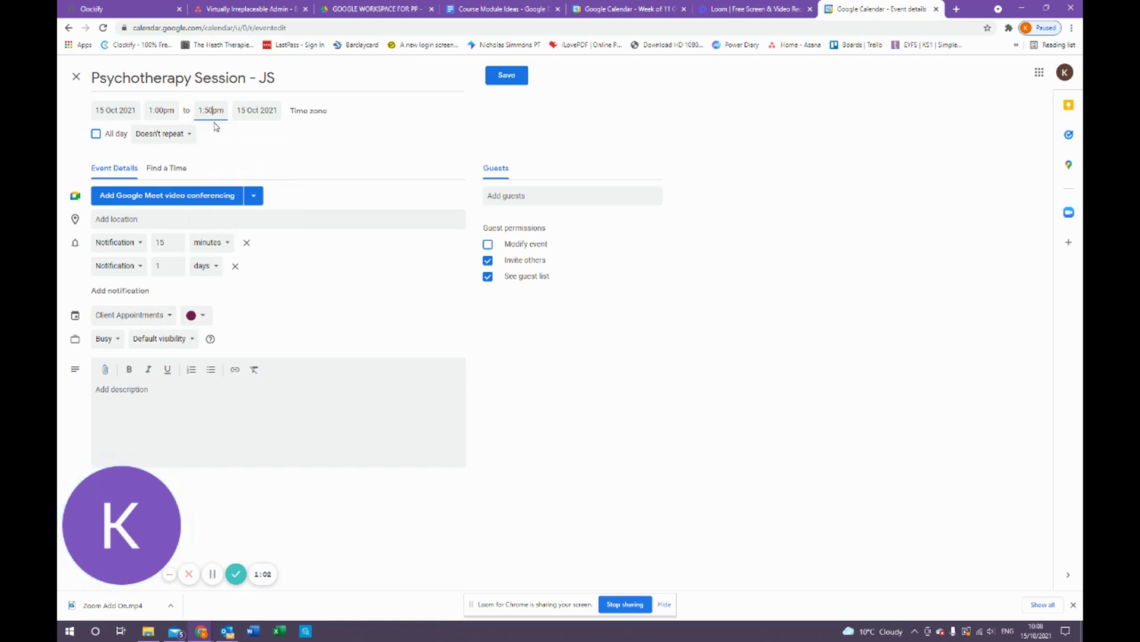
click(299, 168)
Step: Set a custom recurrence: weekly on Friday, ending after 6 occurrences
click(190, 134)
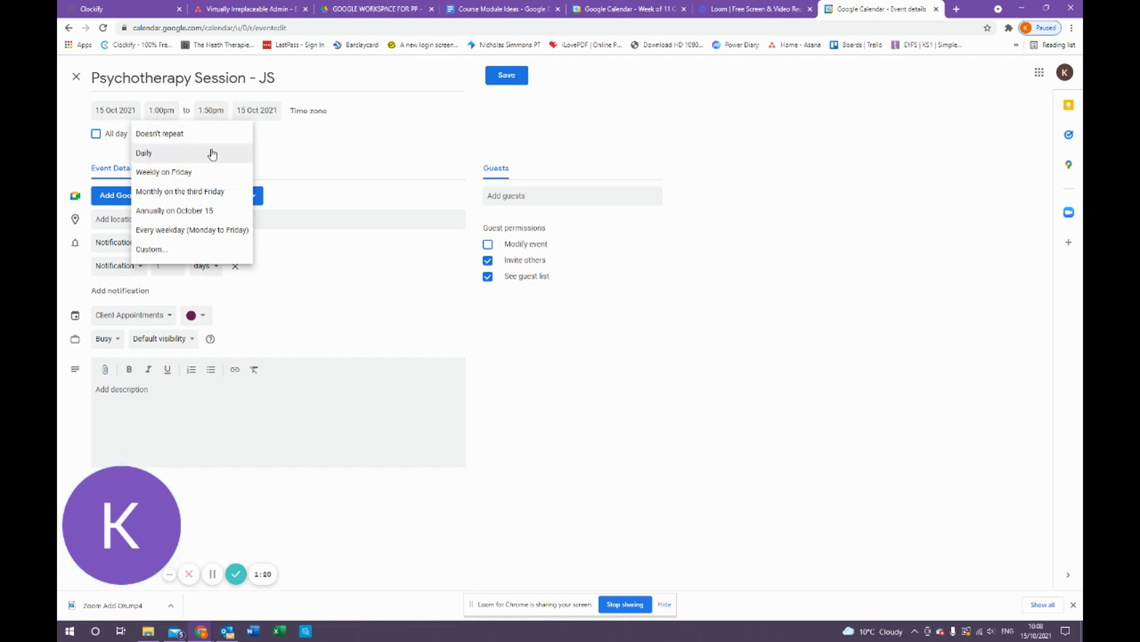
click(154, 250)
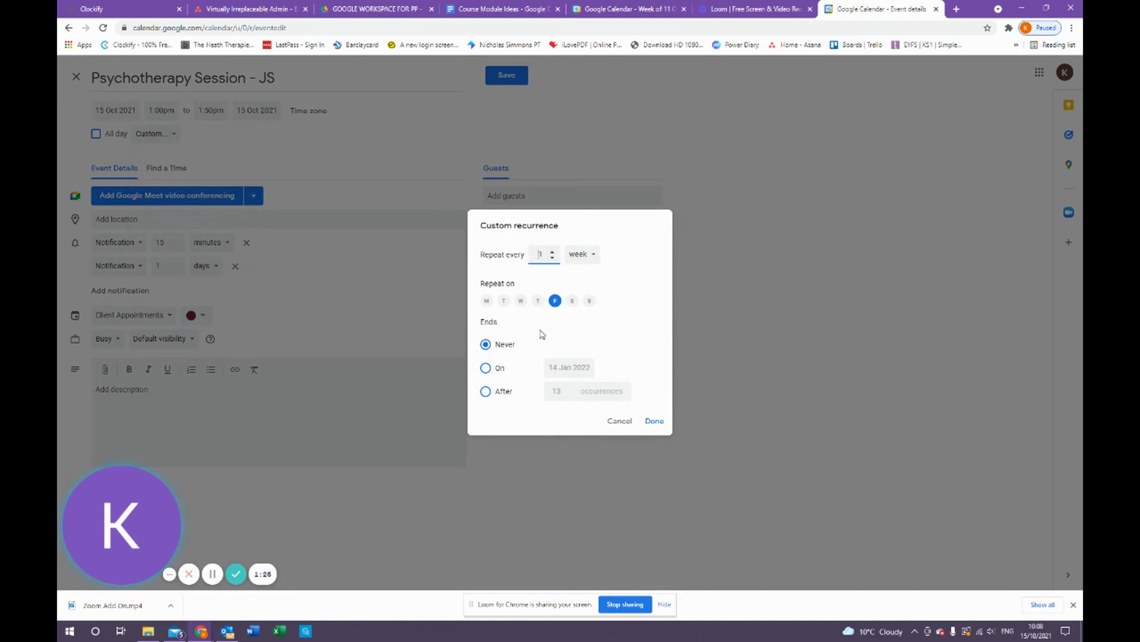
click(485, 392)
click(568, 394)
click(569, 395)
click(569, 395)
click(656, 421)
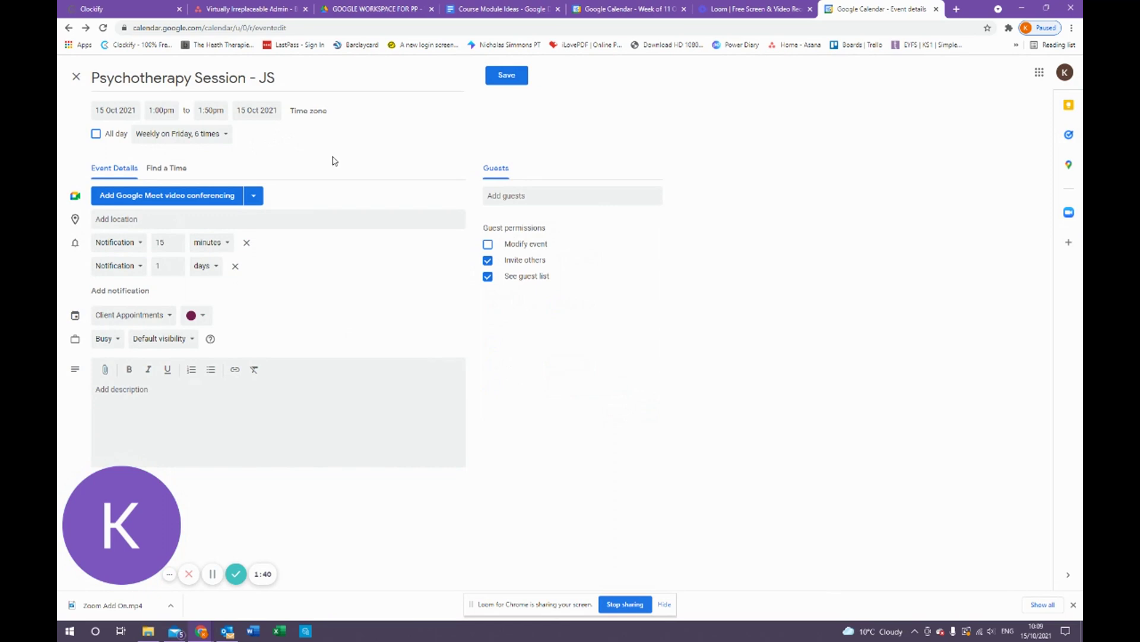
Step: Add the suggested guest and replace Google Meet with Zoom Meeting conferencing
click(509, 196)
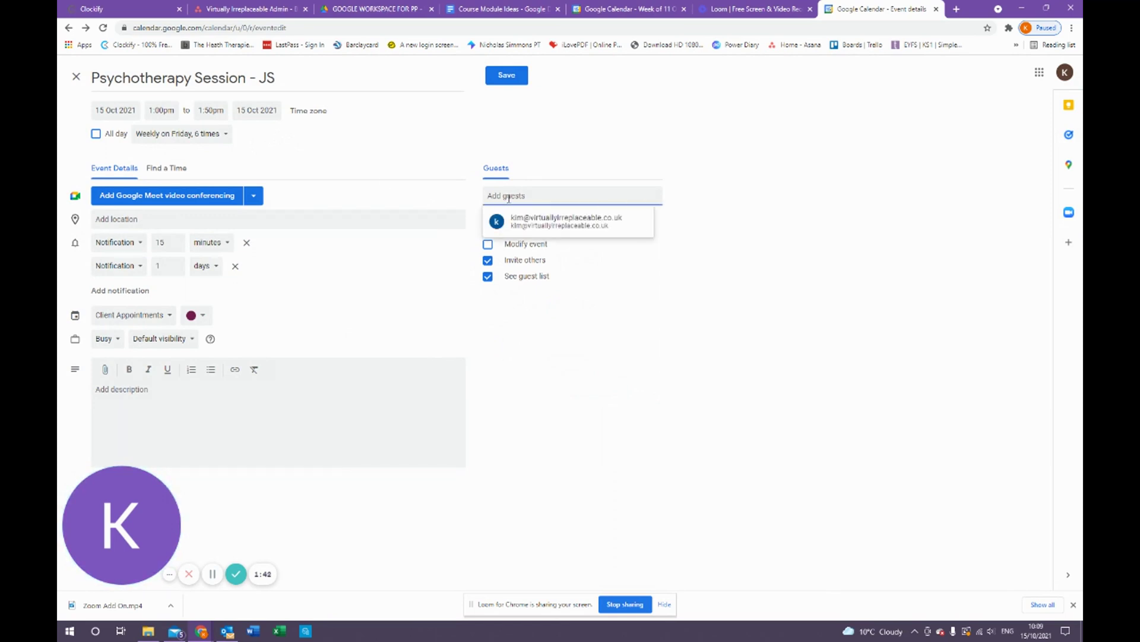
click(539, 222)
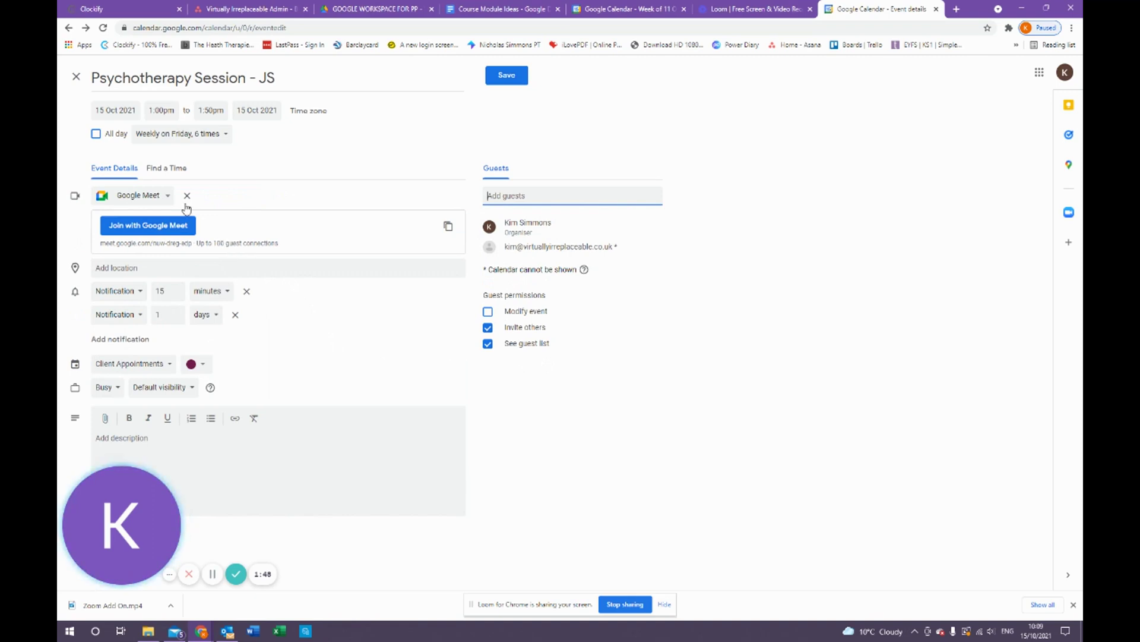
click(169, 196)
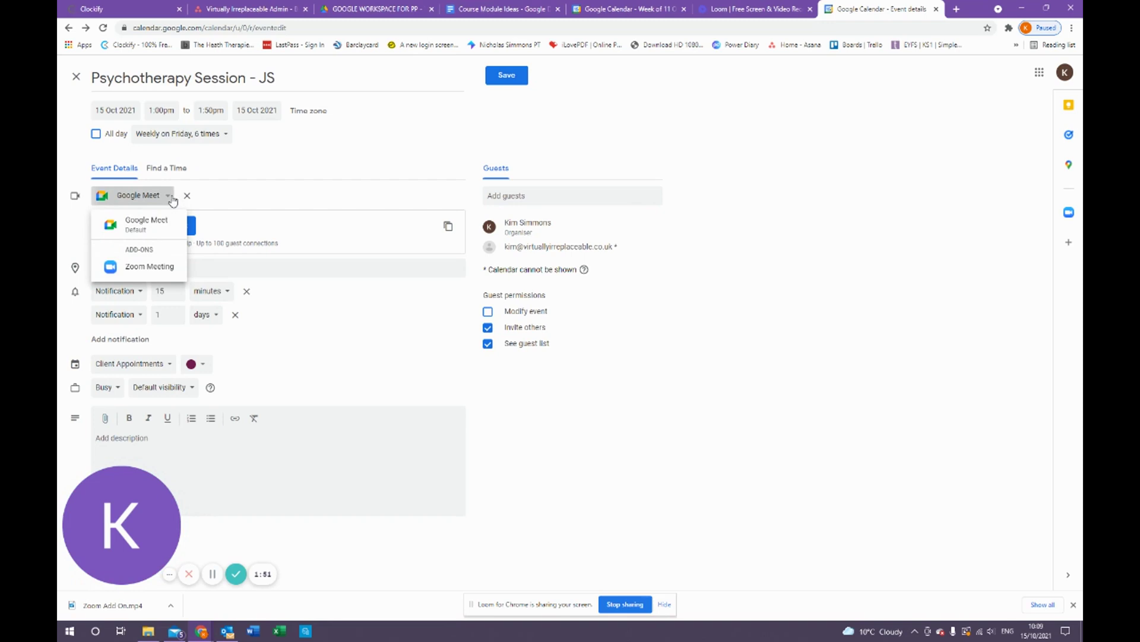
click(151, 267)
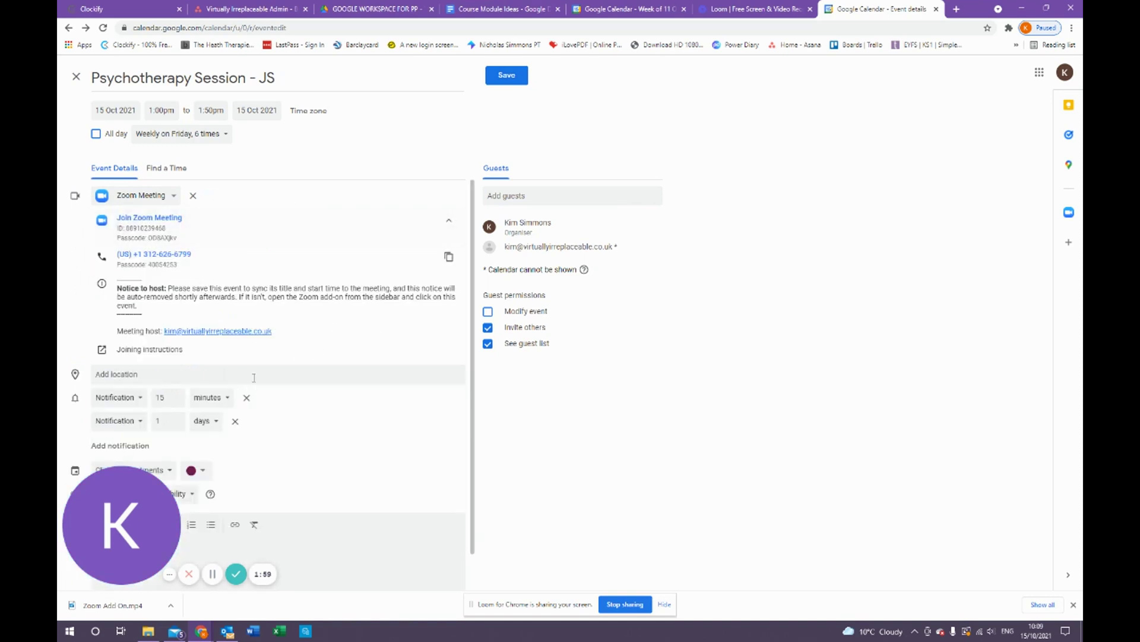
Step: Insert the reminder, payment and cancellation-policy description via the /zoom snippet; keep Client Appointments calendar
scroll(276, 363, down, 1)
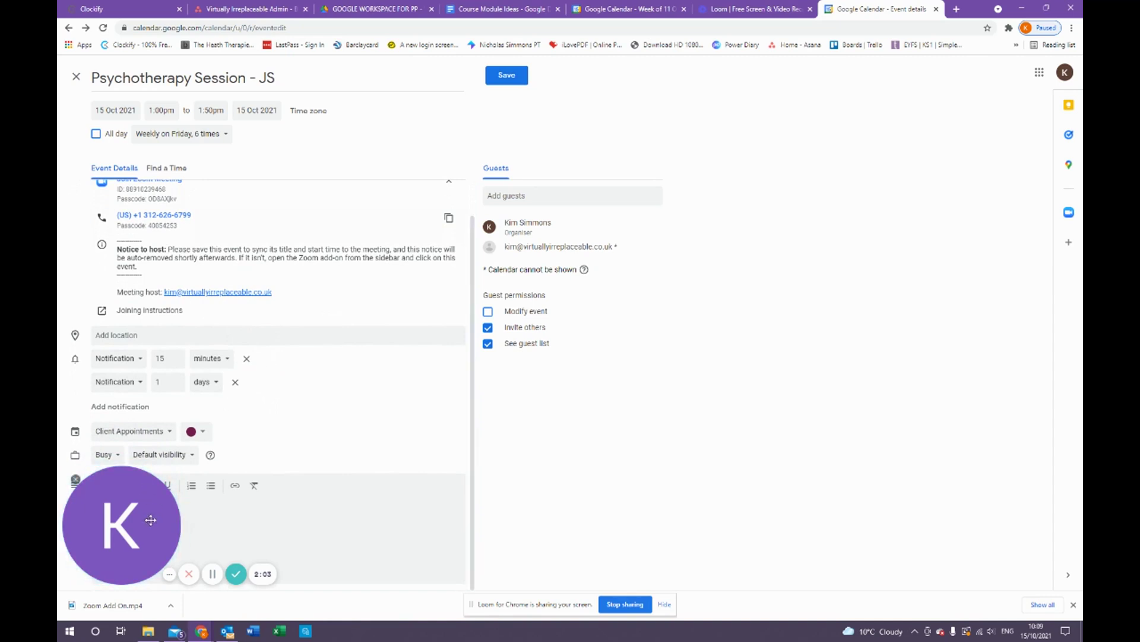
drag(150, 519, 1013, 132)
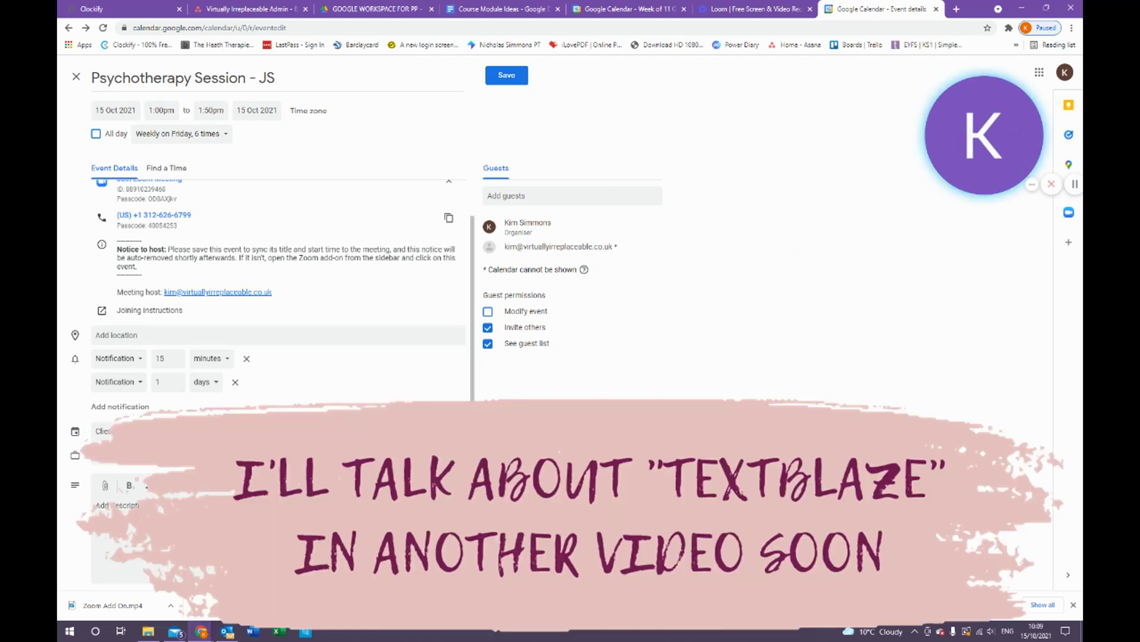
text(/zoom)
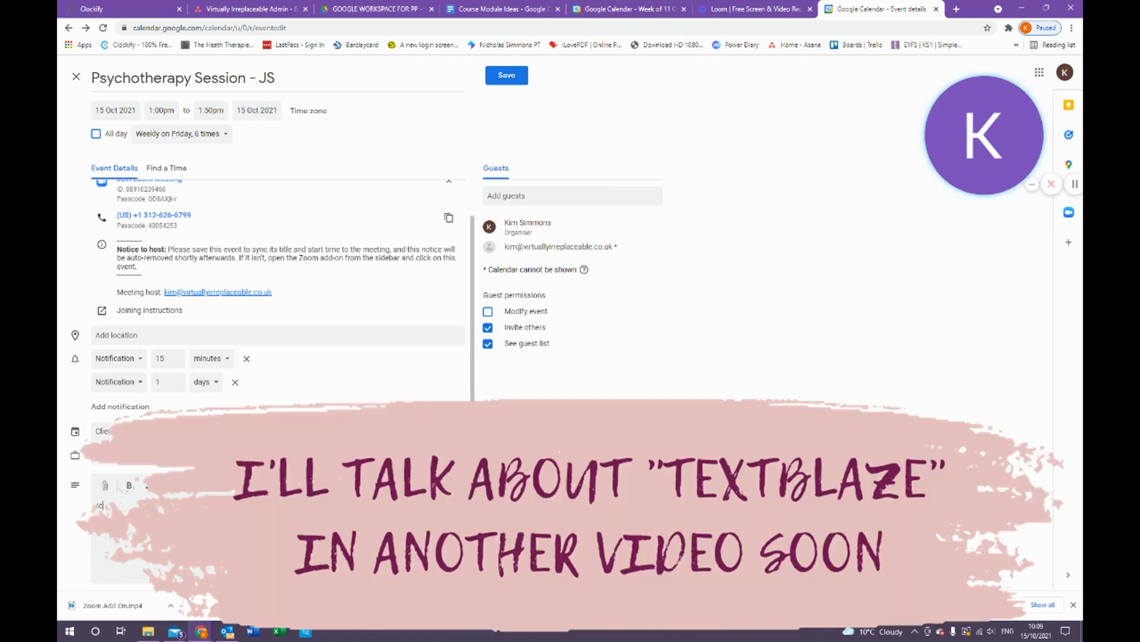
scroll(118, 451, down, 4)
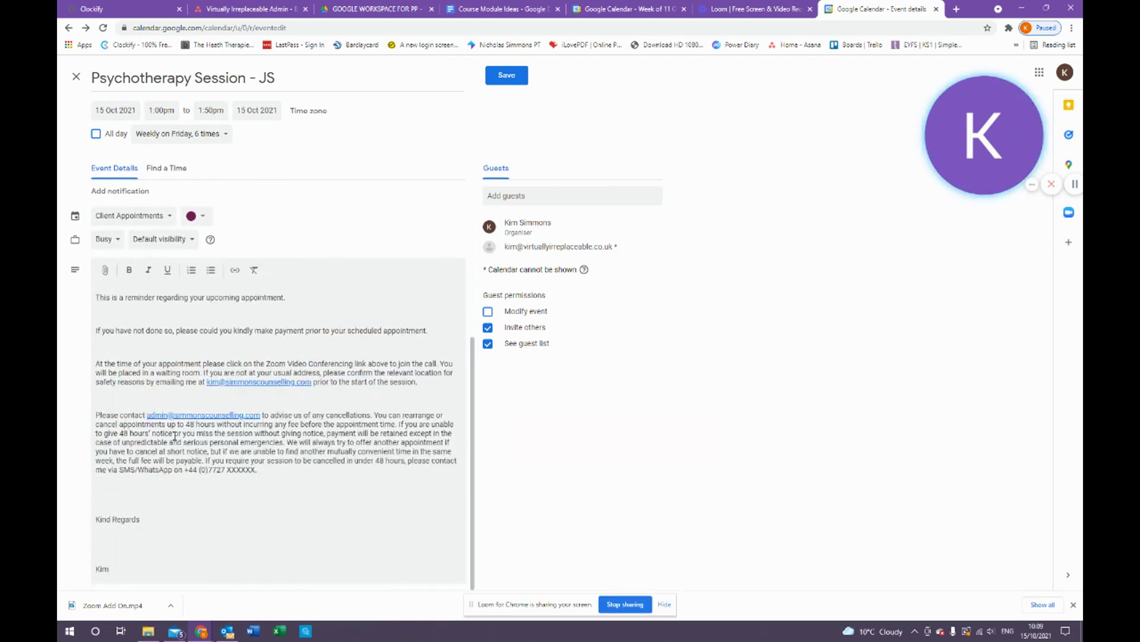
scroll(196, 404, up, 5)
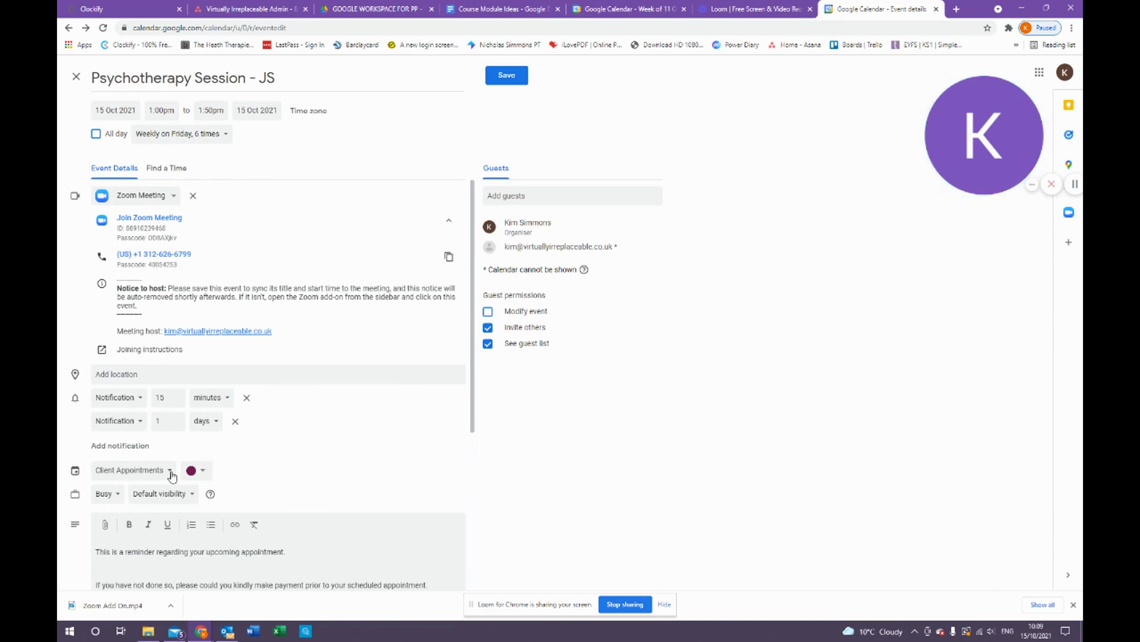
click(170, 472)
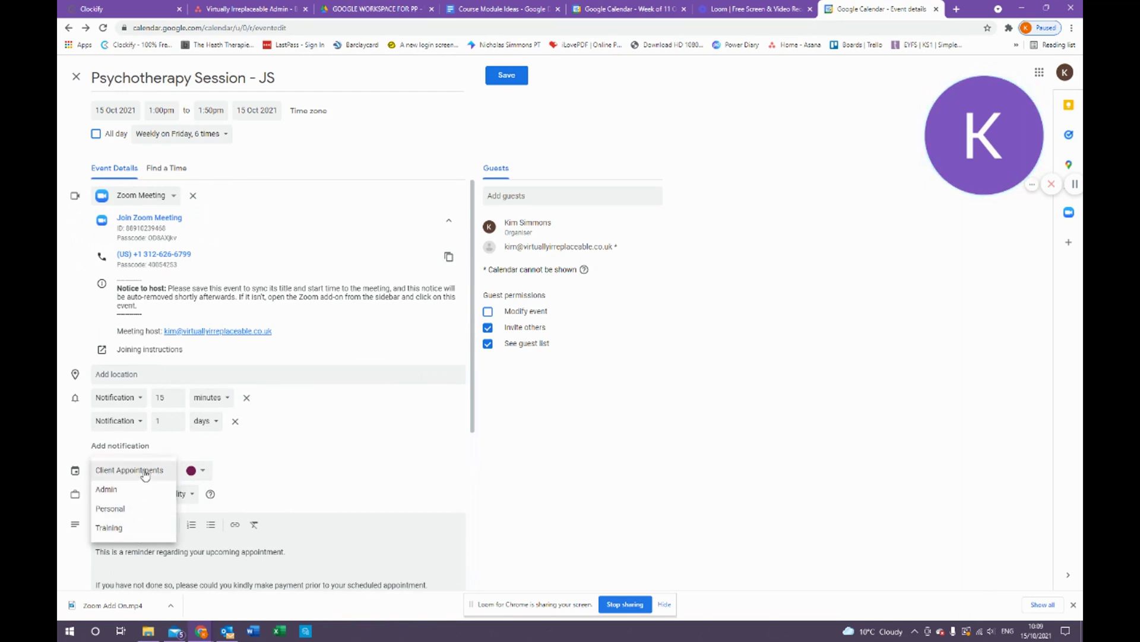
click(146, 470)
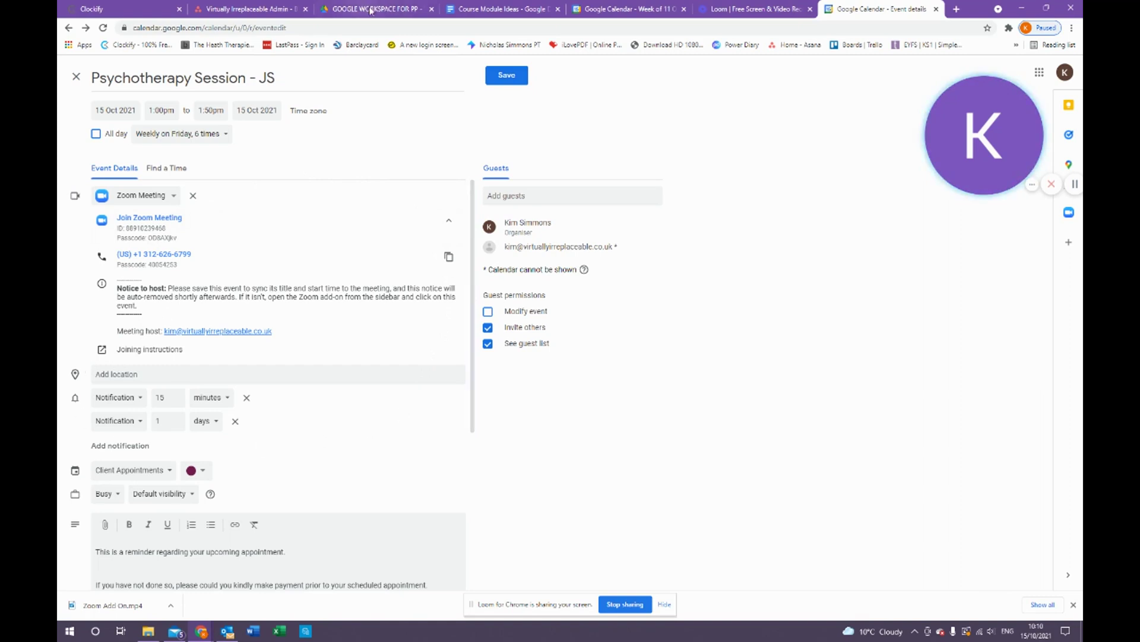
Step: Save the weekly 'Psychotherapy Session - JS' event and email the invitation to its guest
click(508, 81)
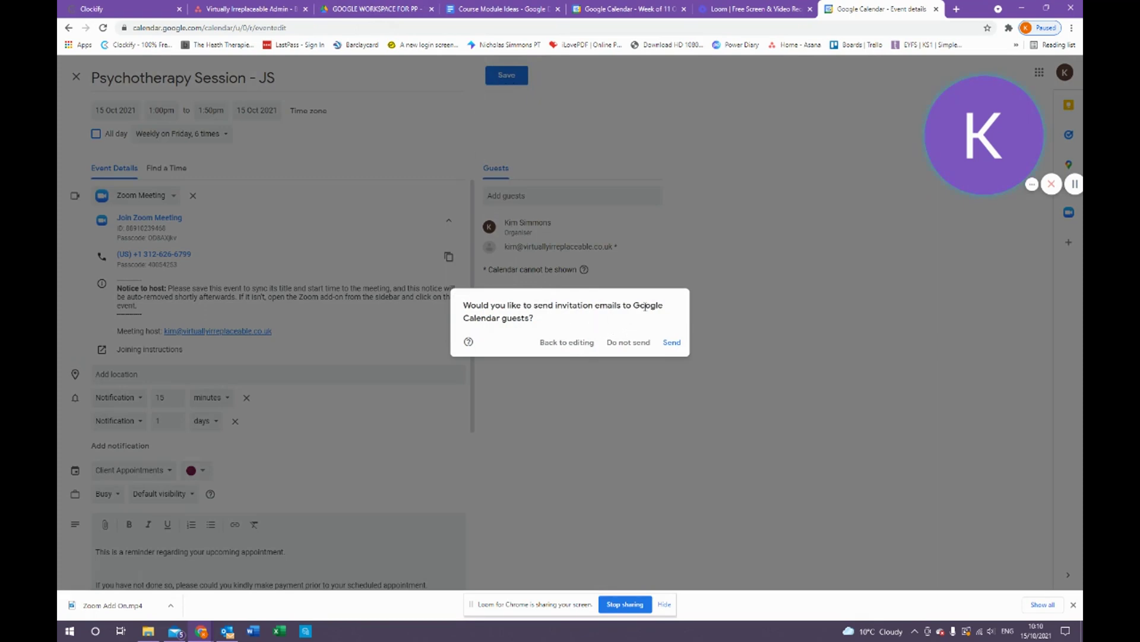
click(673, 343)
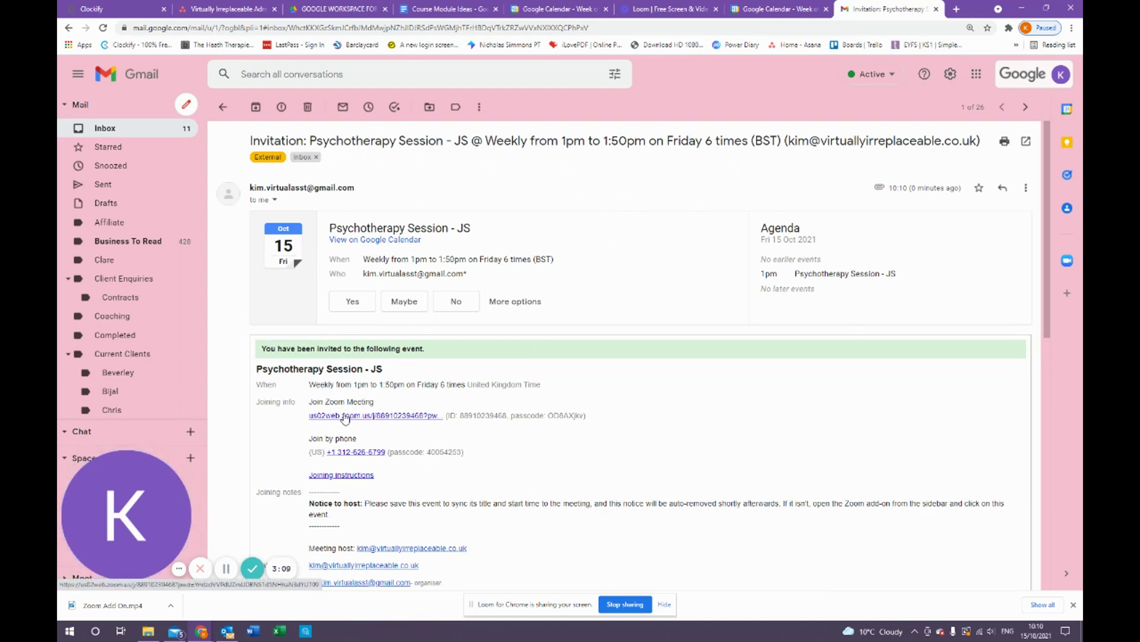
scroll(344, 418, down, 2)
scroll(344, 418, down, 3)
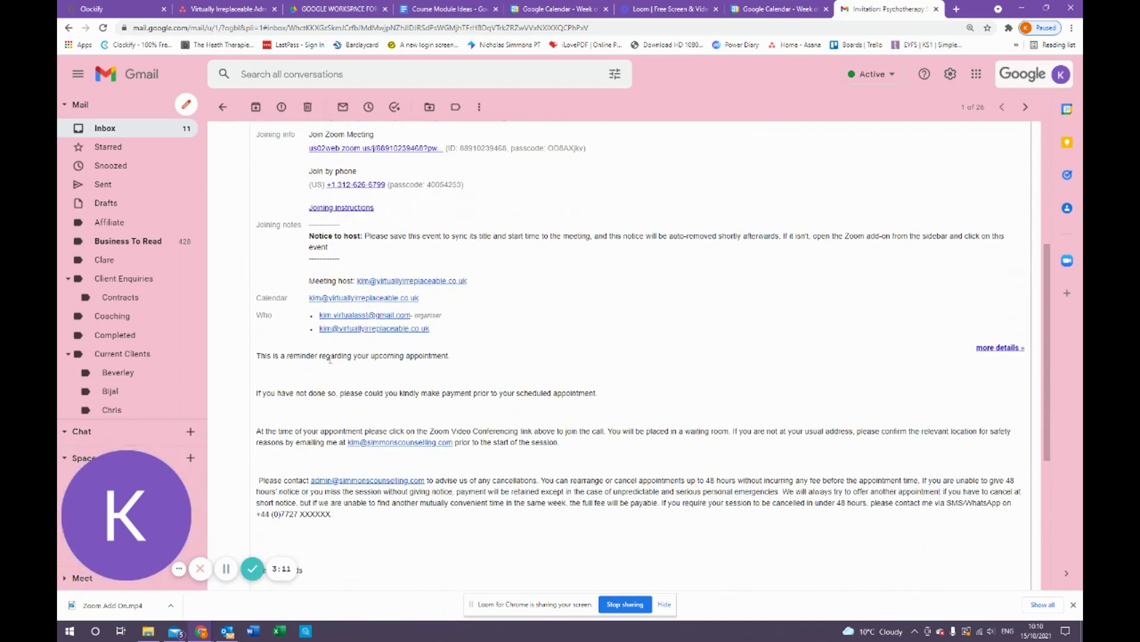
scroll(341, 522, down, 1)
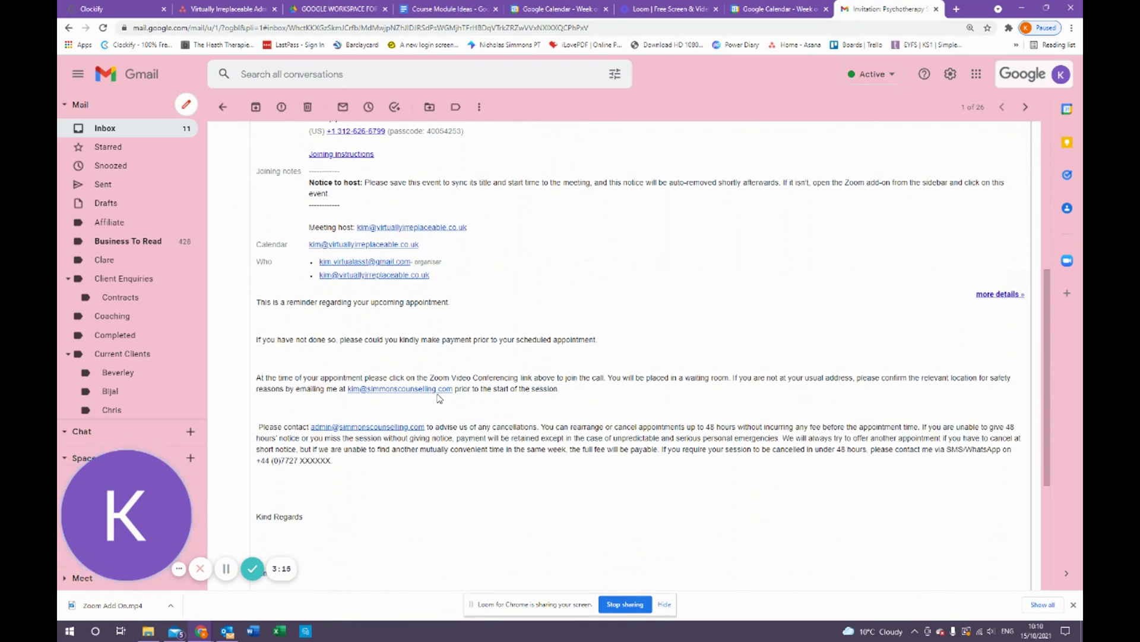
scroll(458, 386, up, 5)
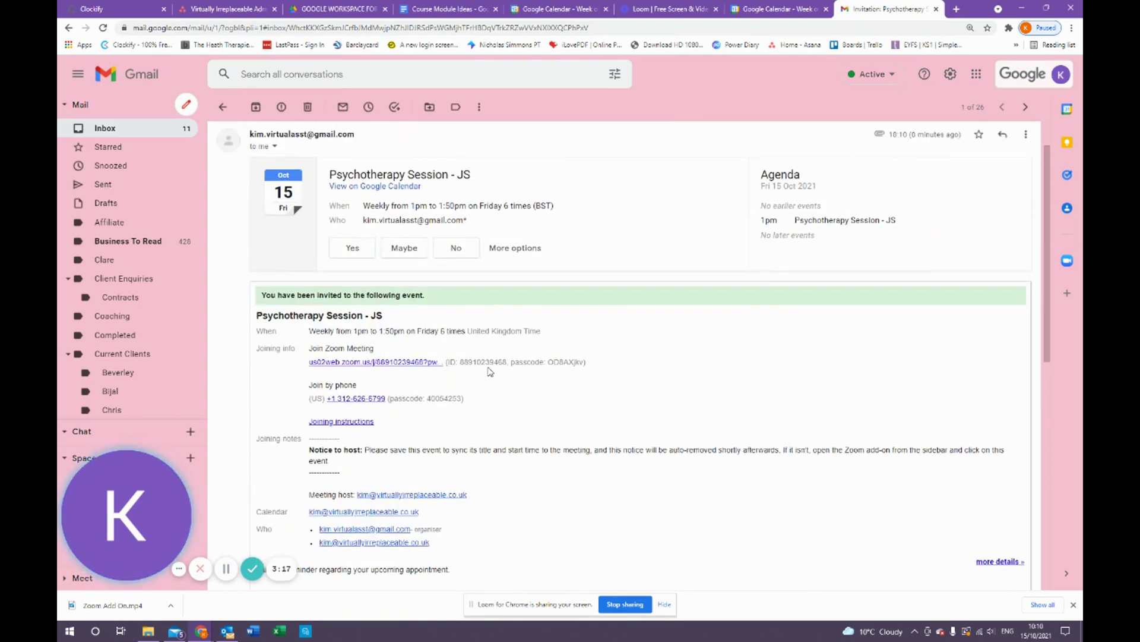